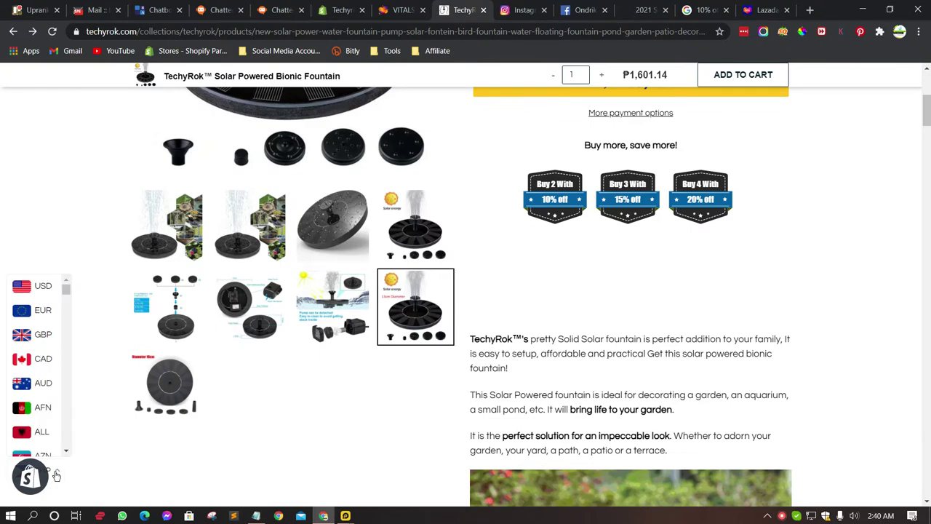
# Step: Set the storefront's display currency to USD and highlight the Solar Powered Bionic Fountain's price
pyautogui.click(40, 288)
pyautogui.scroll(3, 415, 363)
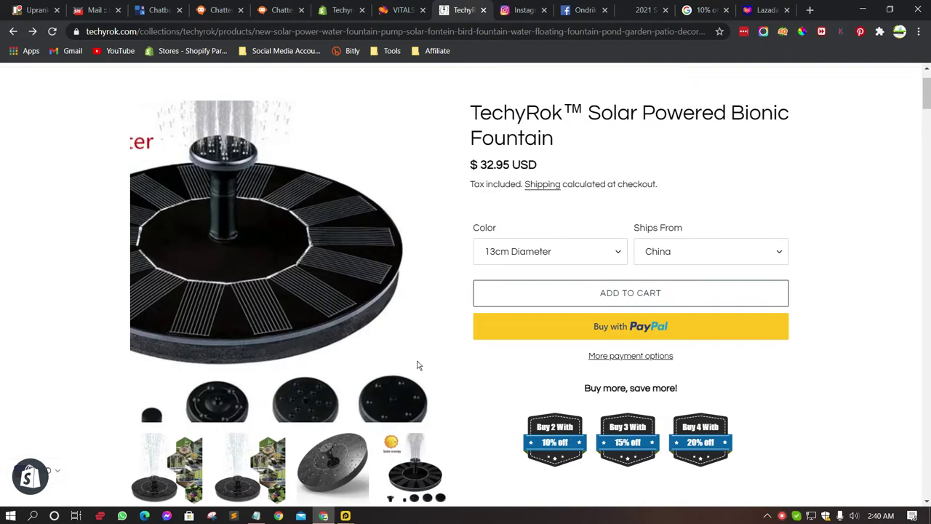
pyautogui.moveTo(480, 166); pyautogui.dragTo(566, 185)
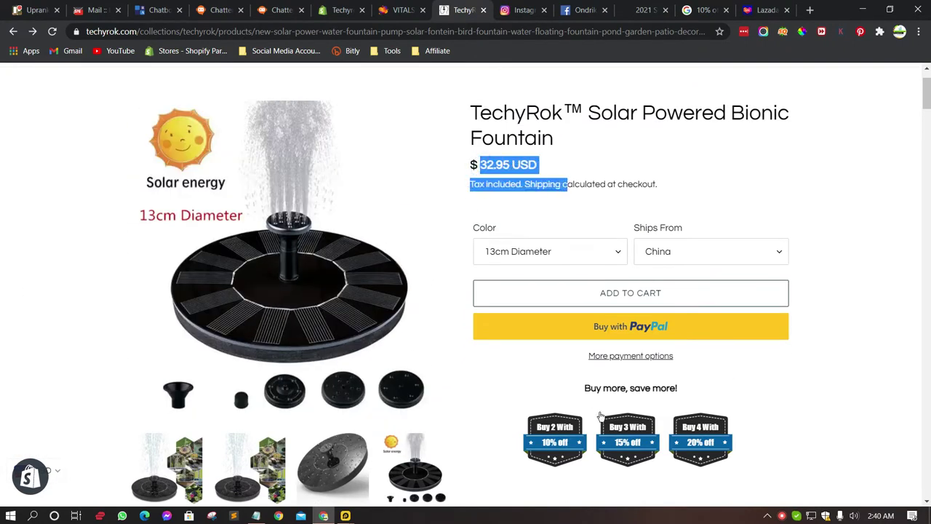
# Step: Open the checkout for the fountain, examine the item price and order total, and return to the product page
pyautogui.scroll(-1, 539, 383)
pyautogui.click(558, 386)
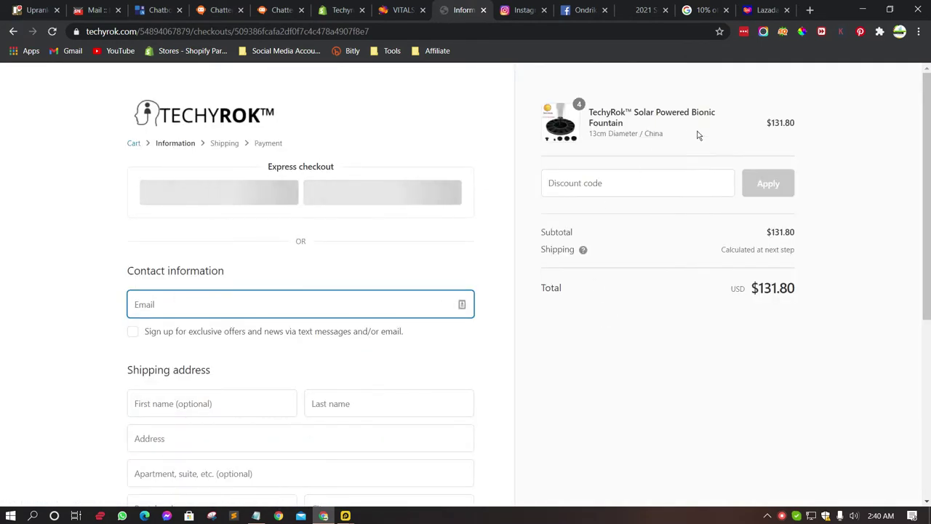
pyautogui.moveTo(771, 125); pyautogui.dragTo(831, 132)
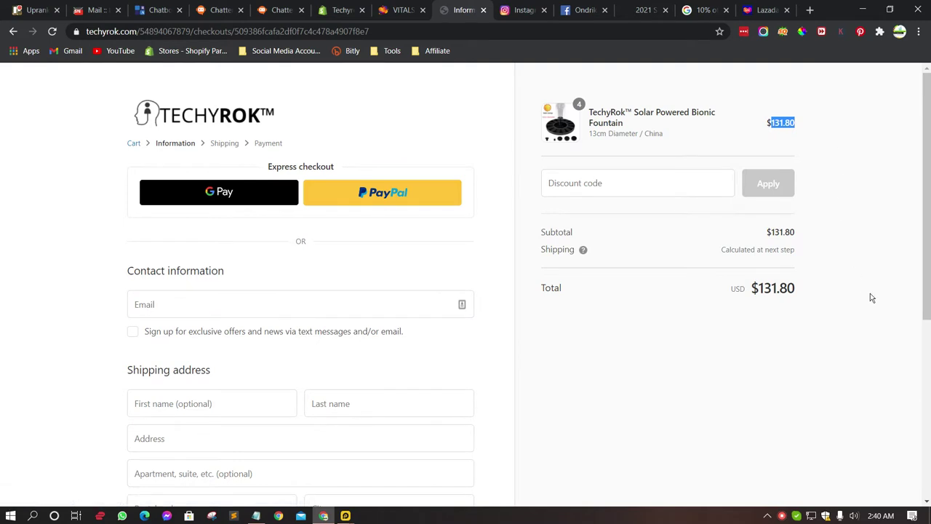
pyautogui.scroll(-3, 603, 320)
pyautogui.scroll(3, 607, 339)
pyautogui.click(14, 32)
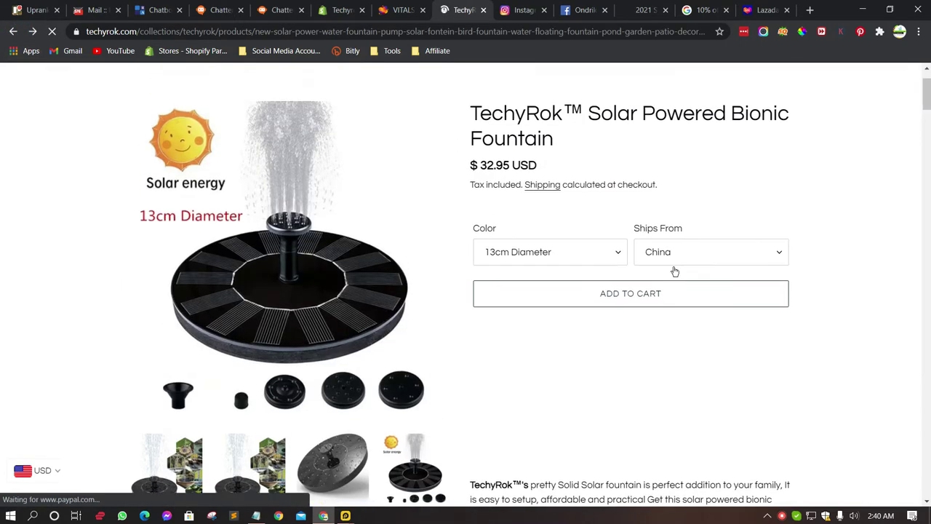
# Step: Open the shopping cart and remove the Solar Powered Bionic Fountain from it
pyautogui.click(877, 118)
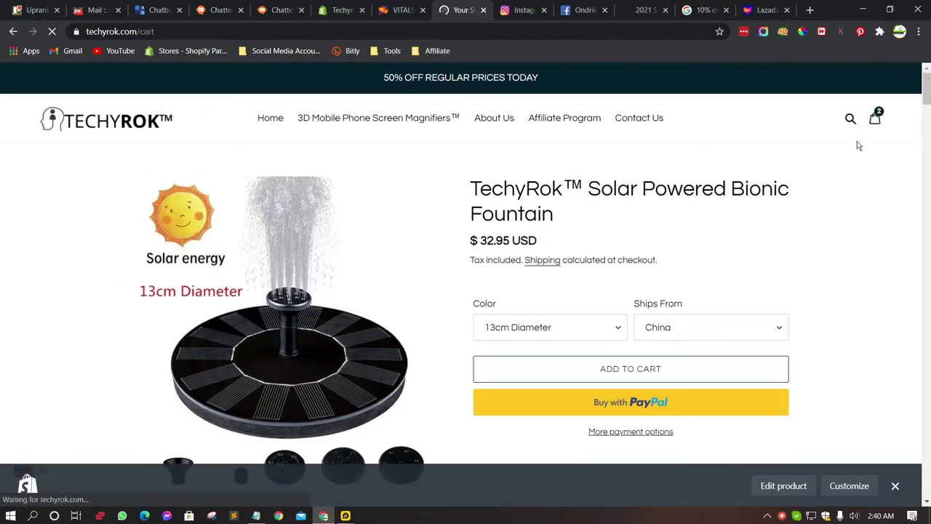
pyautogui.scroll(-2, 818, 298)
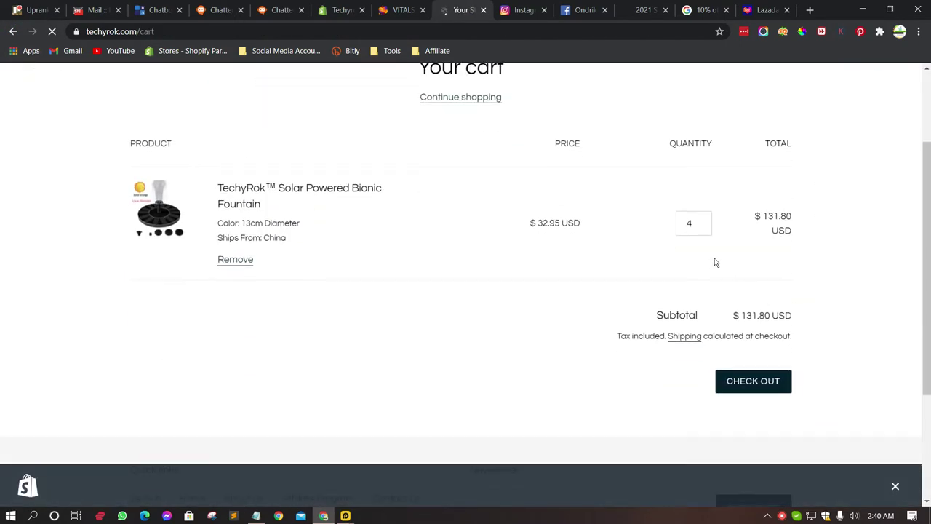
pyautogui.click(243, 263)
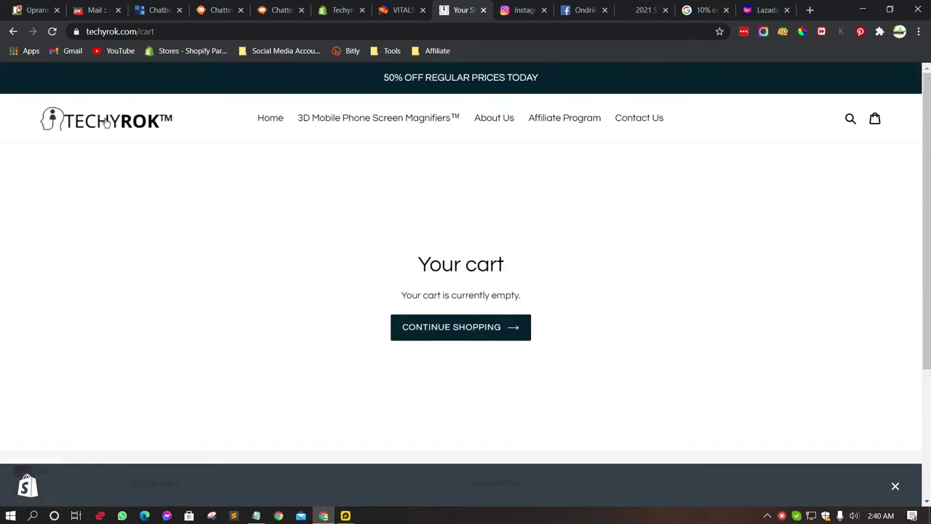
# Step: Reopen the Solar Powered Bionic Fountain from the store's home page and look over its product page
pyautogui.click(102, 120)
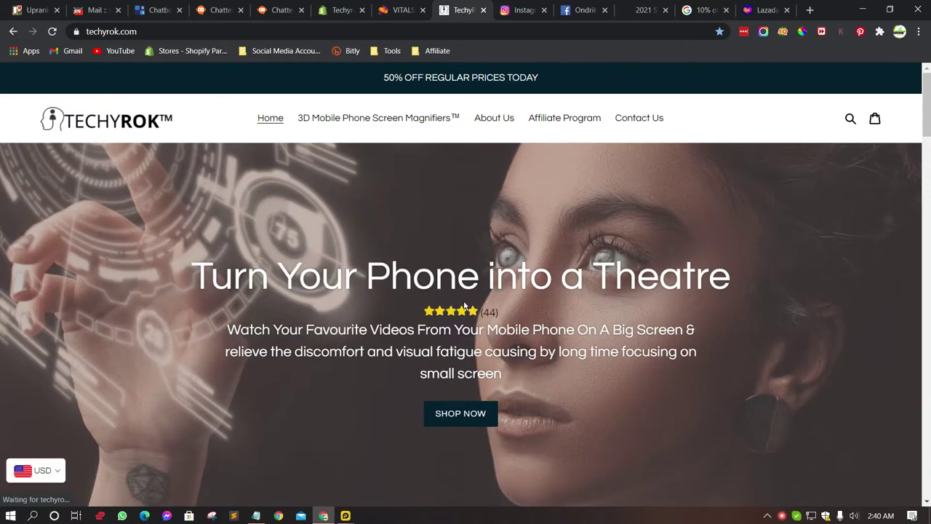
pyautogui.scroll(-5, 465, 306)
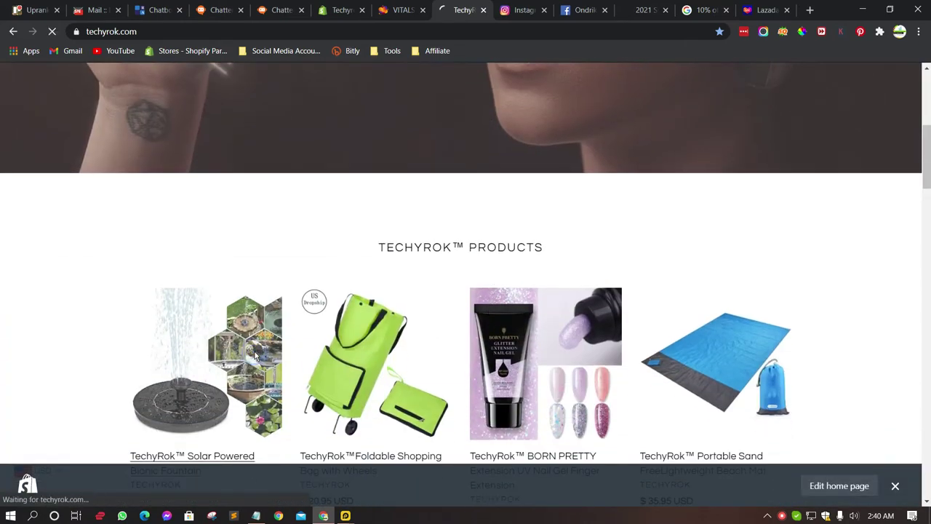
pyautogui.scroll(-3, 463, 359)
pyautogui.scroll(2, 606, 393)
pyautogui.scroll(-1, 800, 333)
pyautogui.scroll(-1, 800, 333)
pyautogui.scroll(3, 729, 303)
pyautogui.scroll(-2, 622, 347)
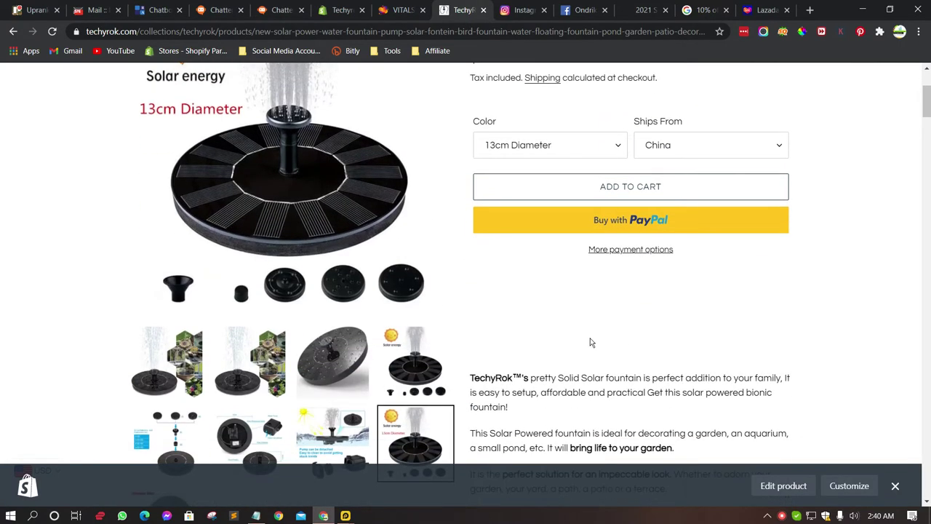
# Step: Switch to the Shopify admin, copy the name of the installed VITALS: 40+ apps in one app and launch it
pyautogui.click(341, 9)
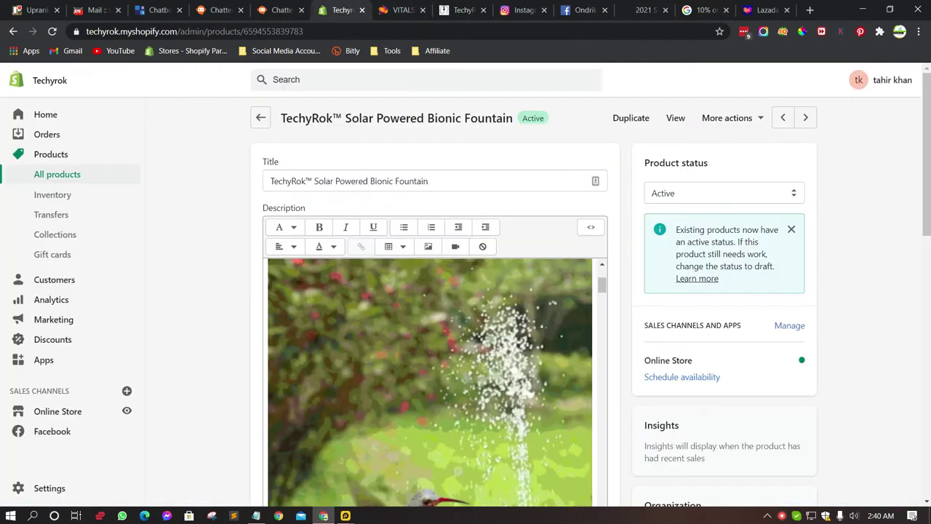
pyautogui.click(422, 9)
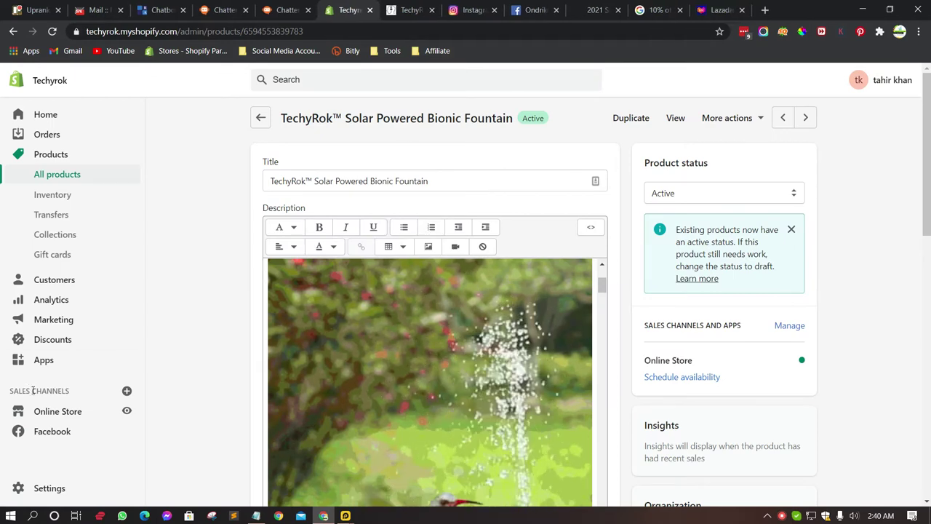
pyautogui.click(45, 360)
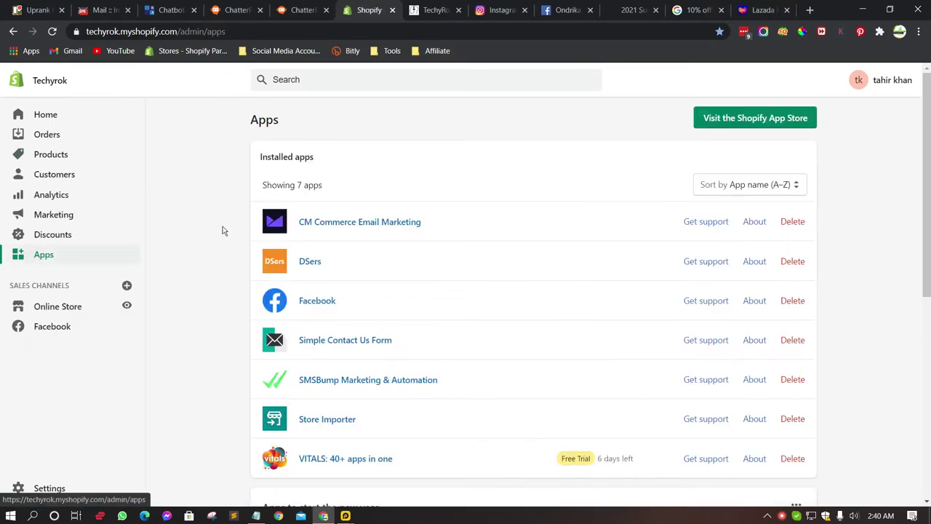
pyautogui.scroll(-2, 349, 298)
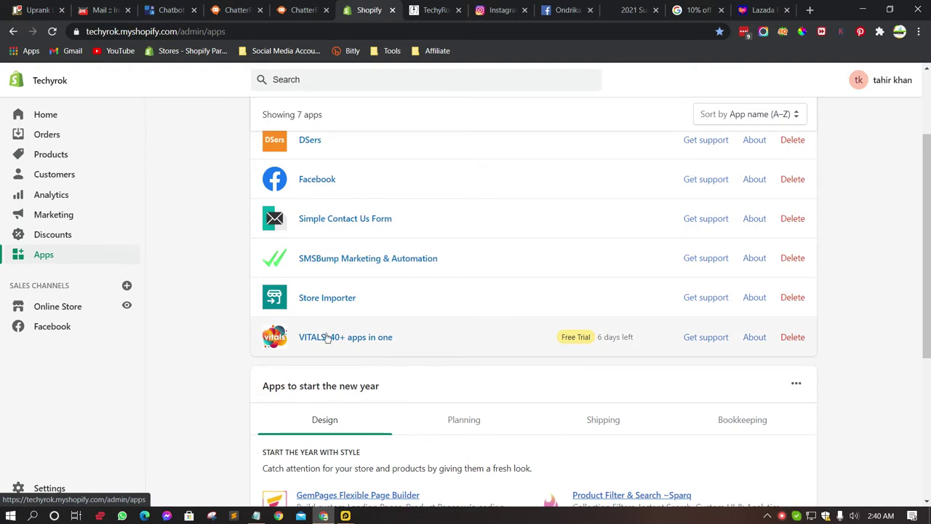
pyautogui.moveTo(396, 342); pyautogui.dragTo(298, 338)
pyautogui.hotkey('ctrl', 'c')
pyautogui.click(362, 341)
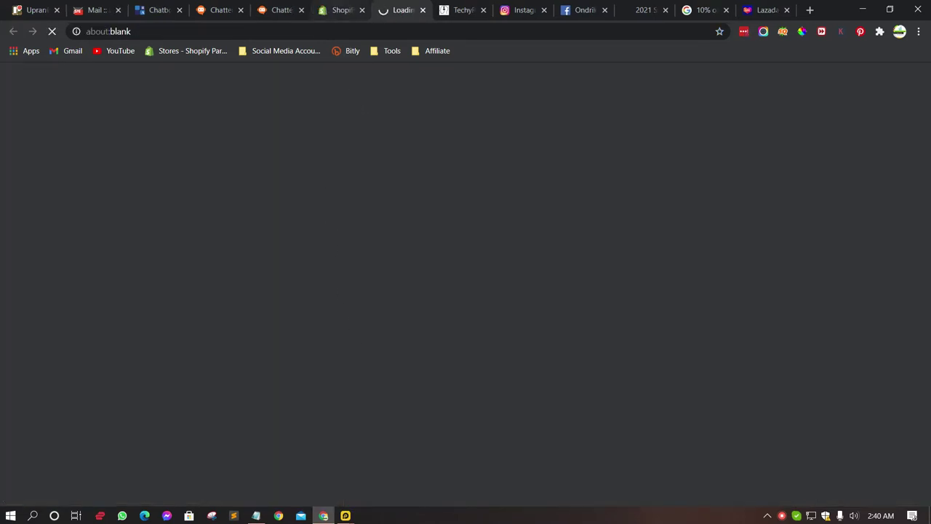
# Step: Search Google for "vitals 40+ apps in one shopify", view the VITALS listing in the Shopify App Store and close it
pyautogui.click(342, 10)
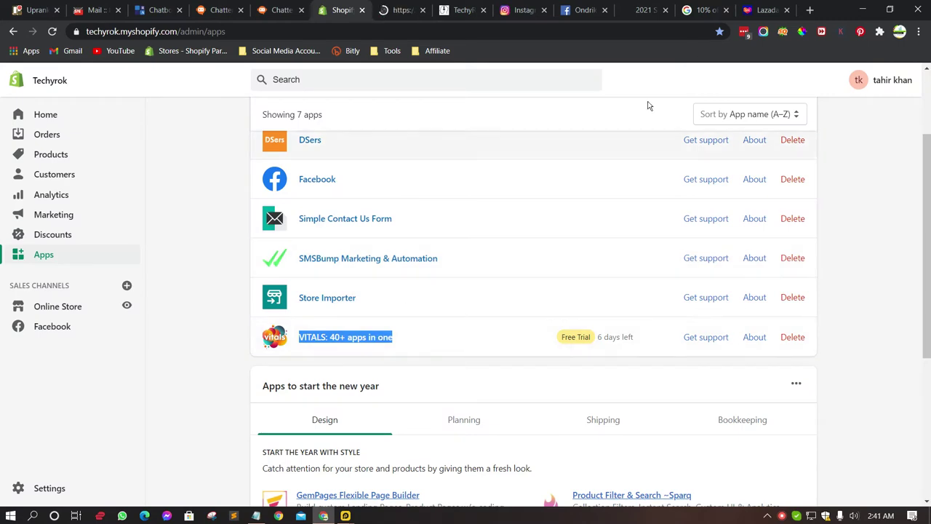
pyautogui.click(809, 10)
pyautogui.write('goog')
pyautogui.press('Return')
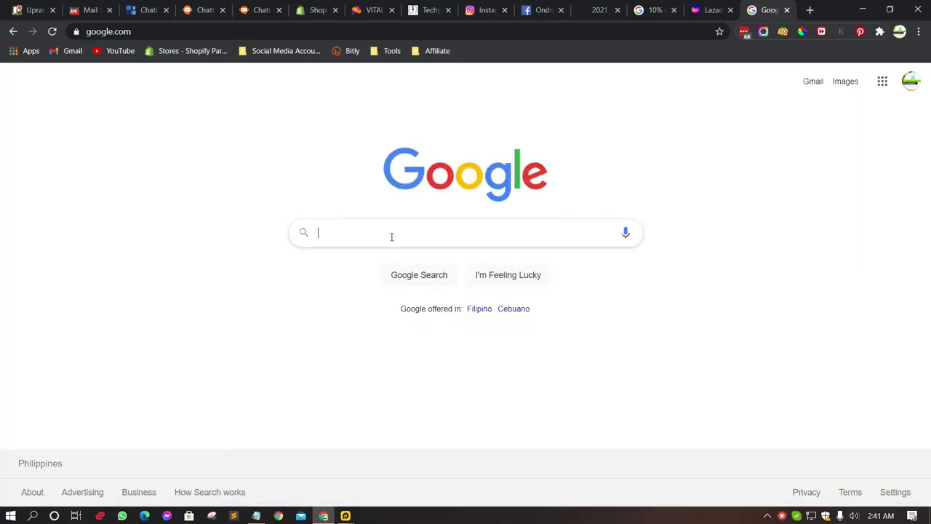
pyautogui.rightClick(391, 236)
pyautogui.click(422, 330)
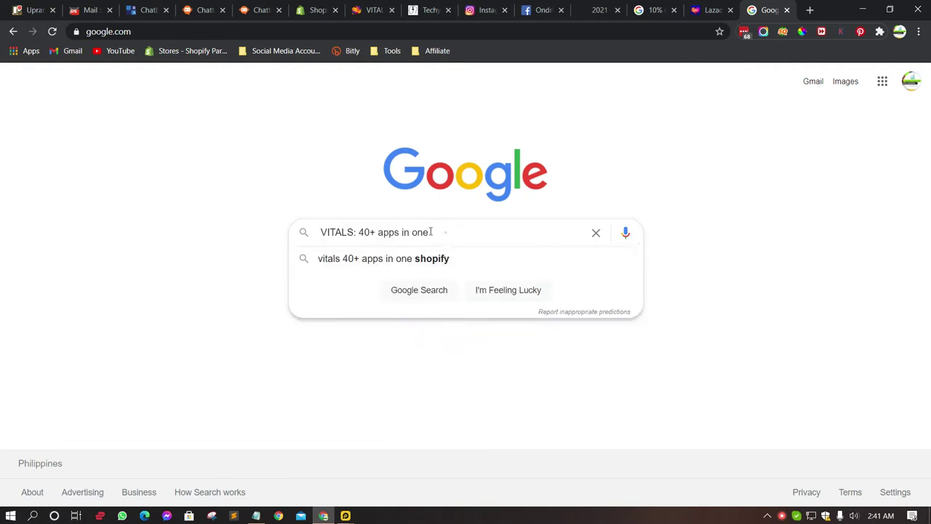
pyautogui.moveTo(429, 232); pyautogui.dragTo(310, 233)
pyautogui.click(429, 260)
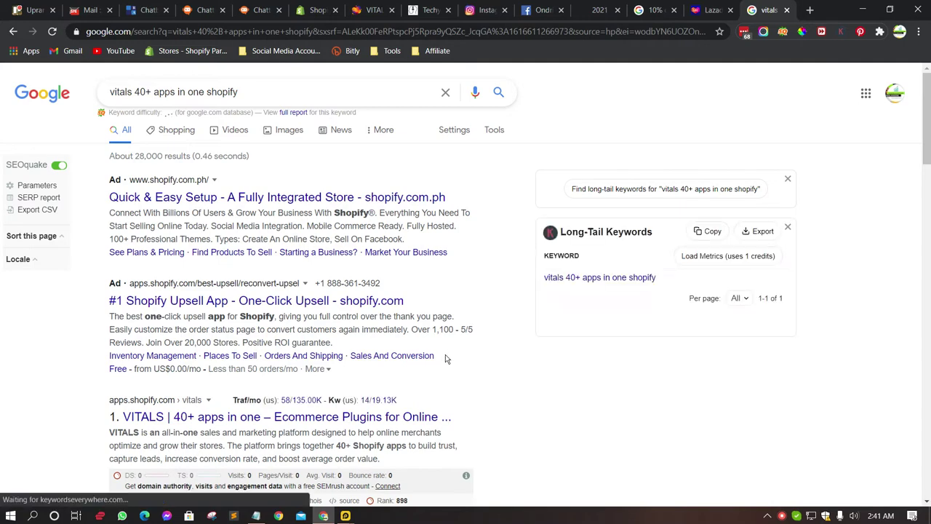
pyautogui.click(218, 419)
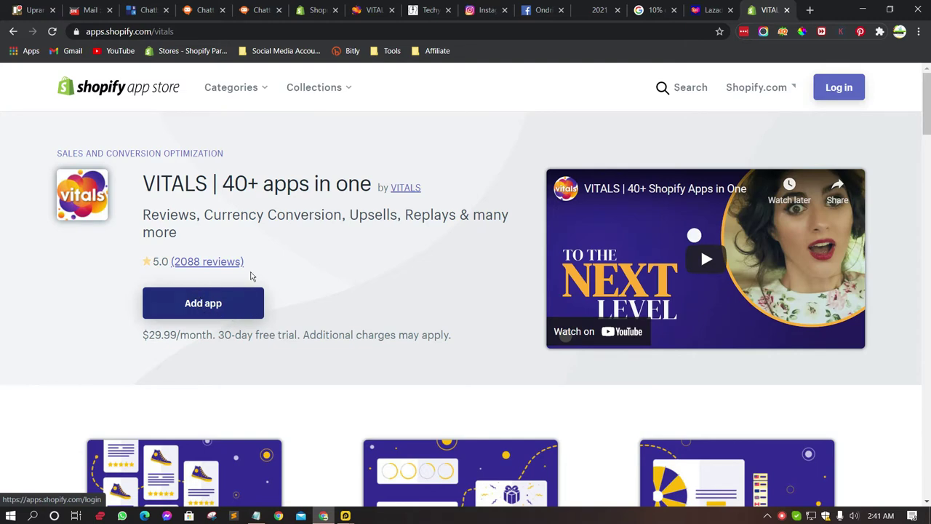
pyautogui.click(788, 10)
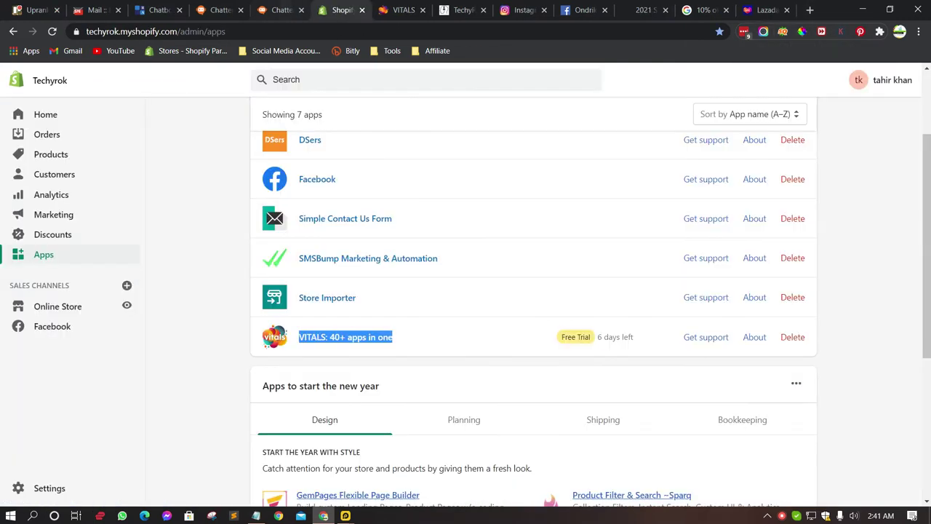
# Step: Open the Product Bundles section of the VITALS app and look over its Upsell Builder page
pyautogui.click(333, 337)
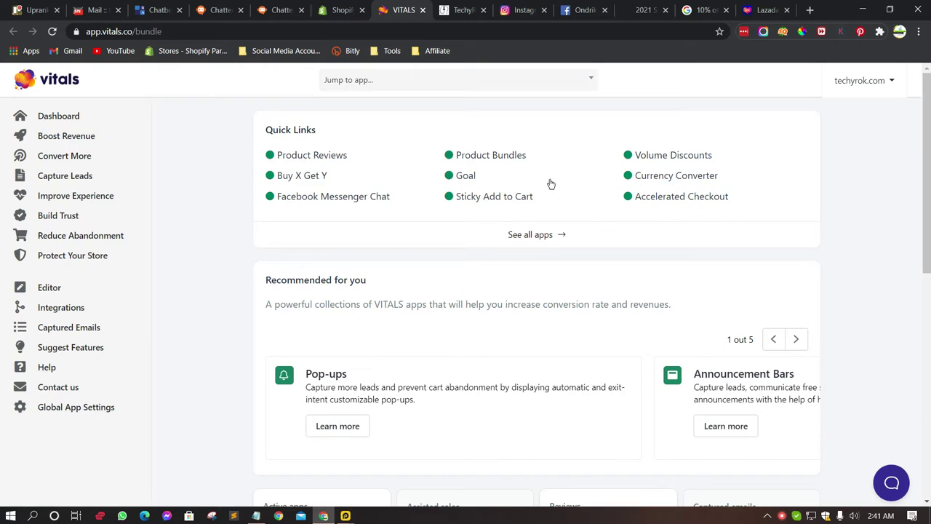
pyautogui.click(493, 157)
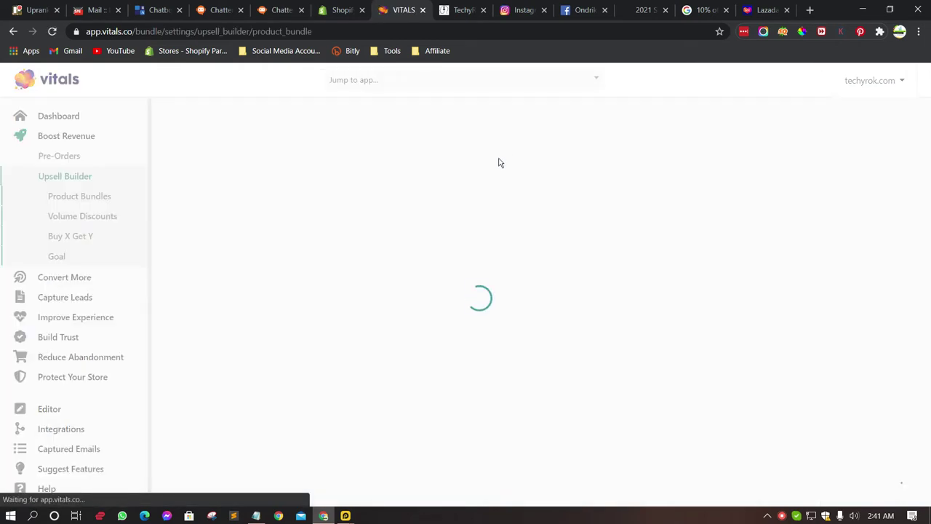
pyautogui.scroll(-2, 697, 353)
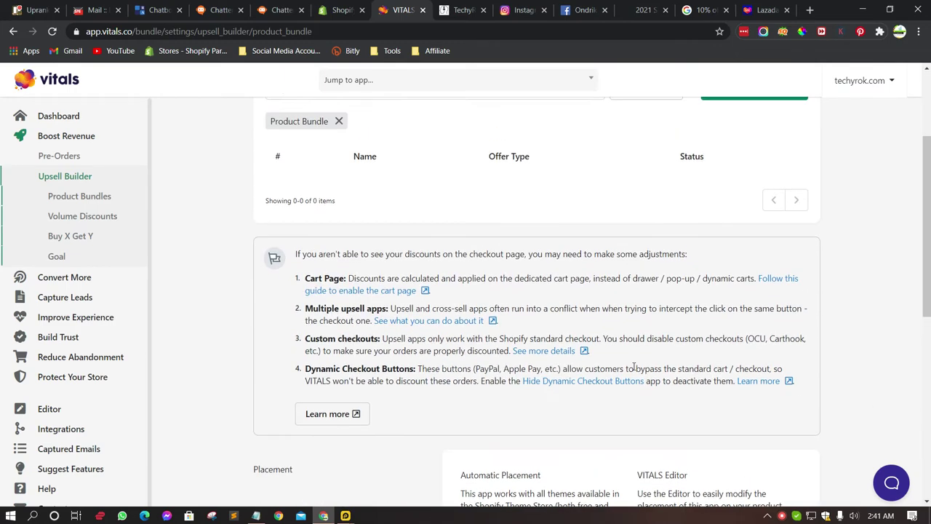
pyautogui.scroll(2, 721, 254)
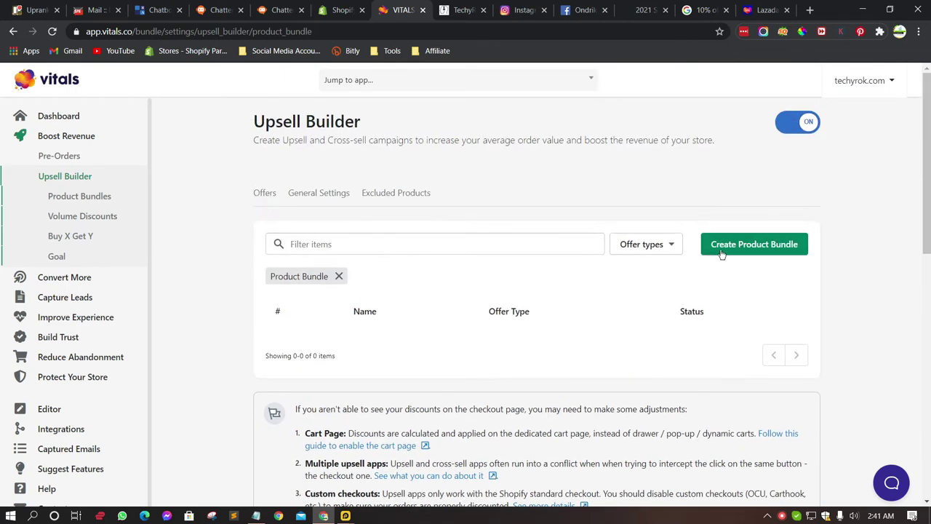
# Step: Start a new product bundle named Test, look over its settings and leave the page without saving
pyautogui.click(762, 250)
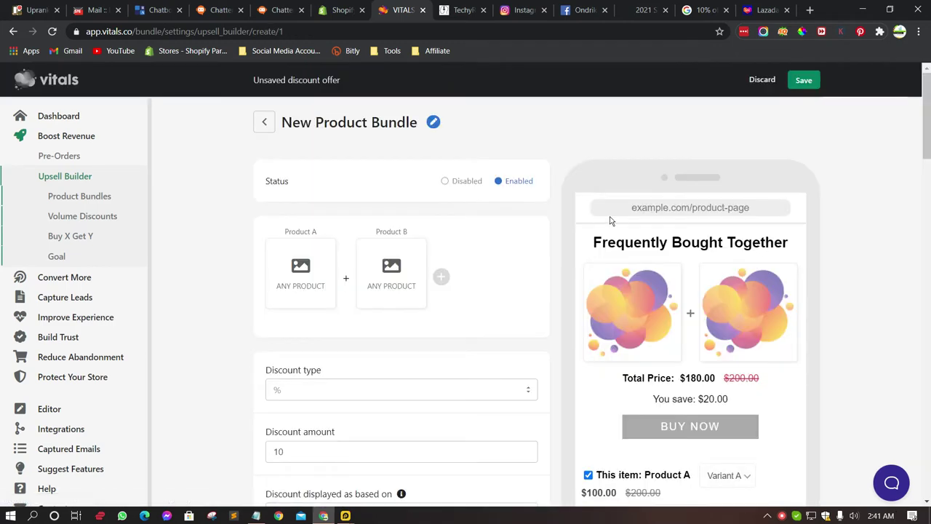
pyautogui.click(433, 122)
pyautogui.moveTo(422, 122); pyautogui.dragTo(247, 127)
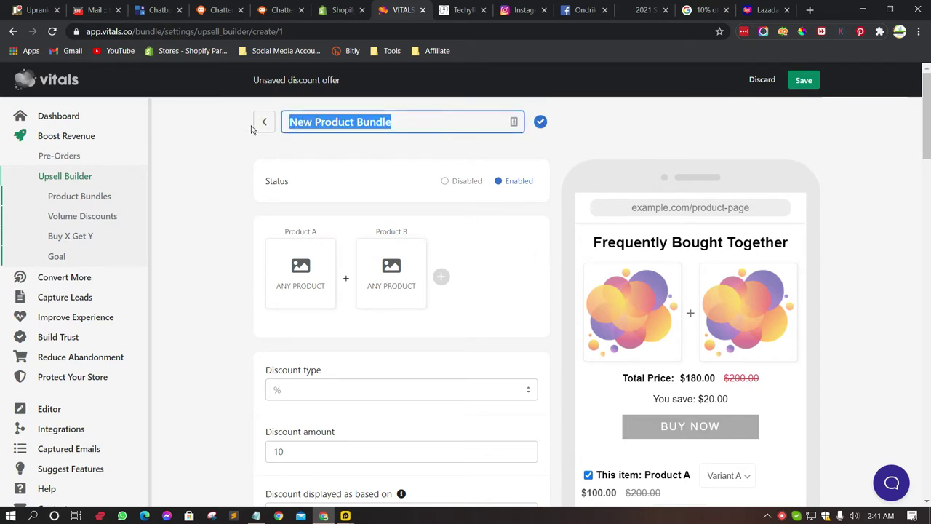
pyautogui.write('Test')
pyautogui.click(541, 122)
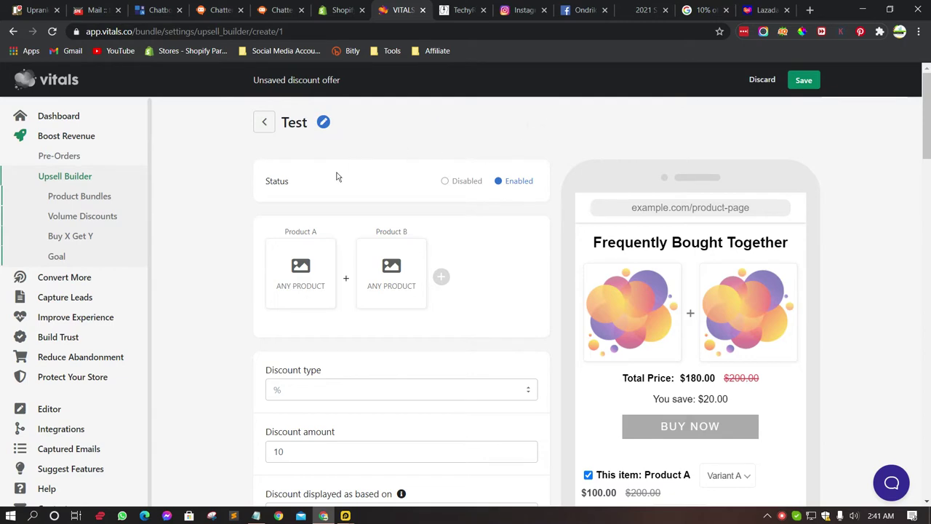
pyautogui.scroll(-1, 601, 349)
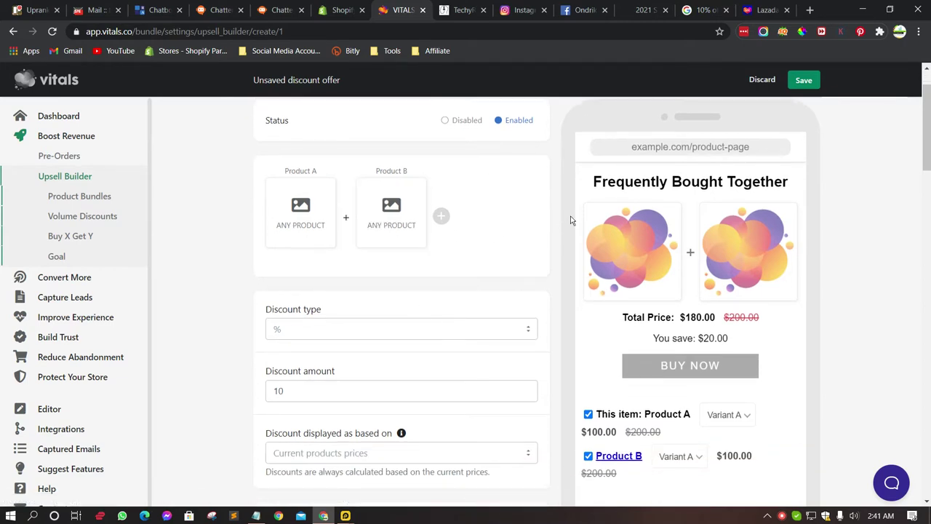
pyautogui.scroll(1, 514, 242)
pyautogui.click(264, 121)
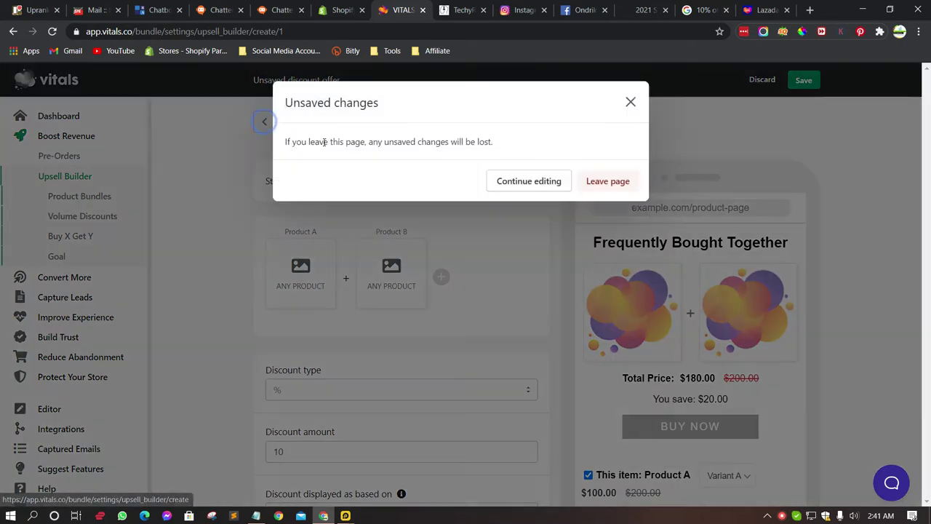
pyautogui.click(611, 187)
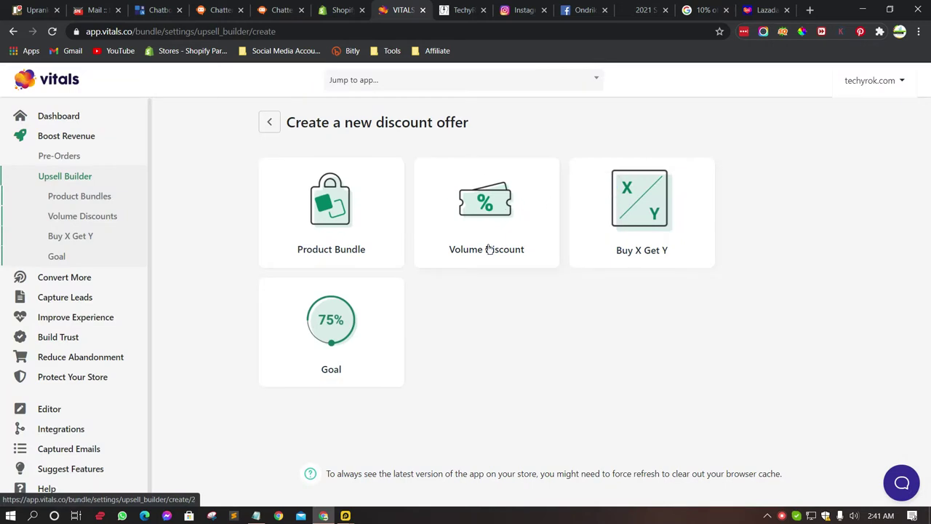
# Step: Examine the product bundle form's discount settings and preview, and return to the discount offer types
pyautogui.click(331, 226)
pyautogui.scroll(-2, 608, 317)
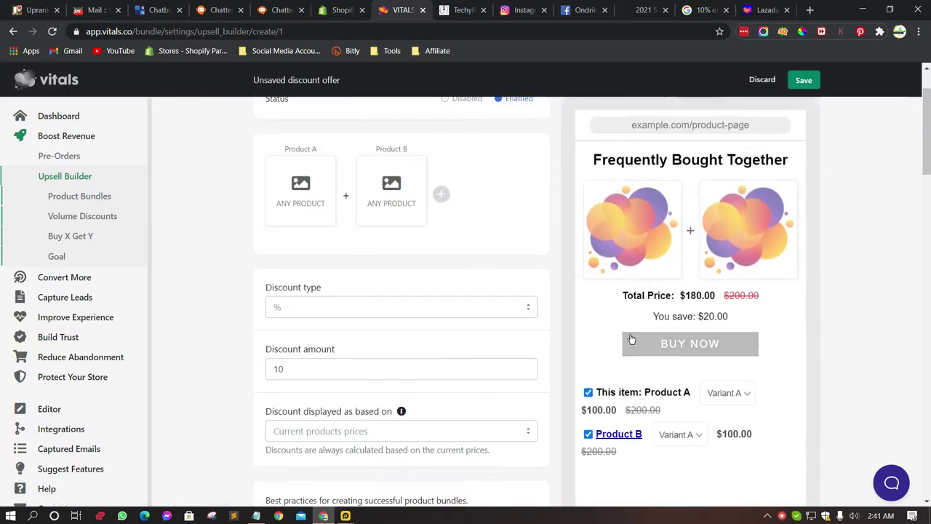
pyautogui.scroll(2, 495, 335)
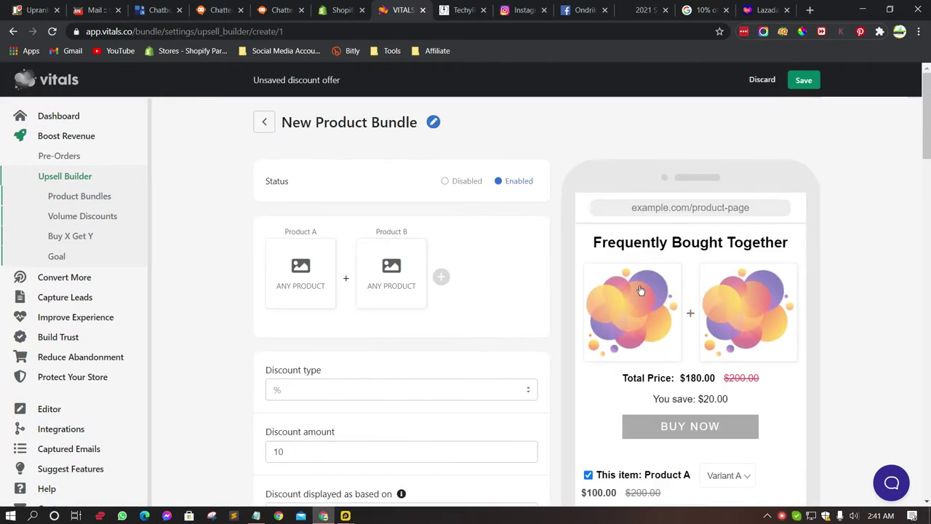
pyautogui.click(264, 123)
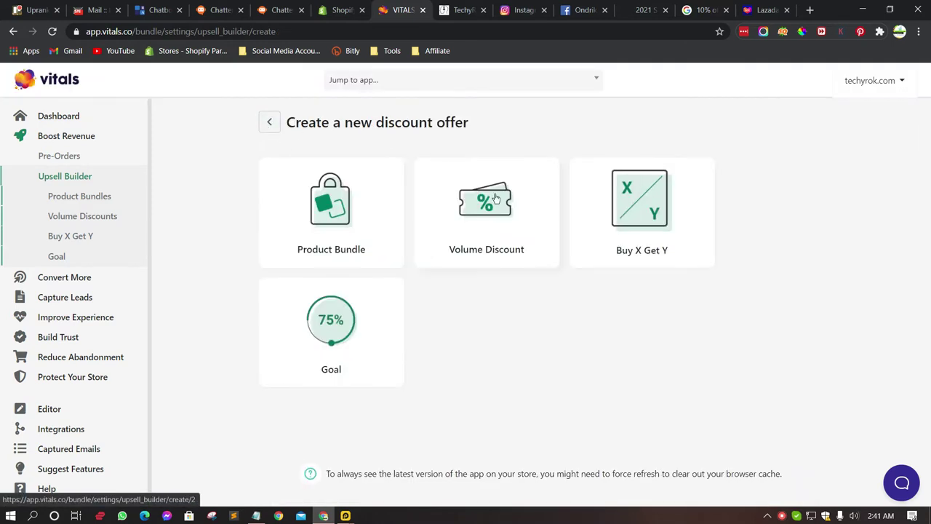
# Step: Look over the new-offer forms for Volume Discount, Buy X Get Y and Goal, returning to the offer types each time
pyautogui.click(502, 215)
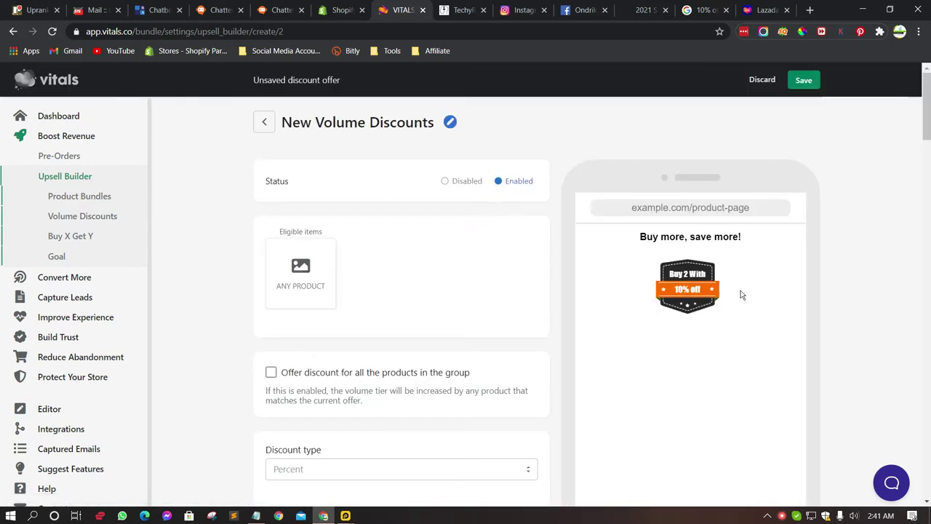
pyautogui.click(263, 123)
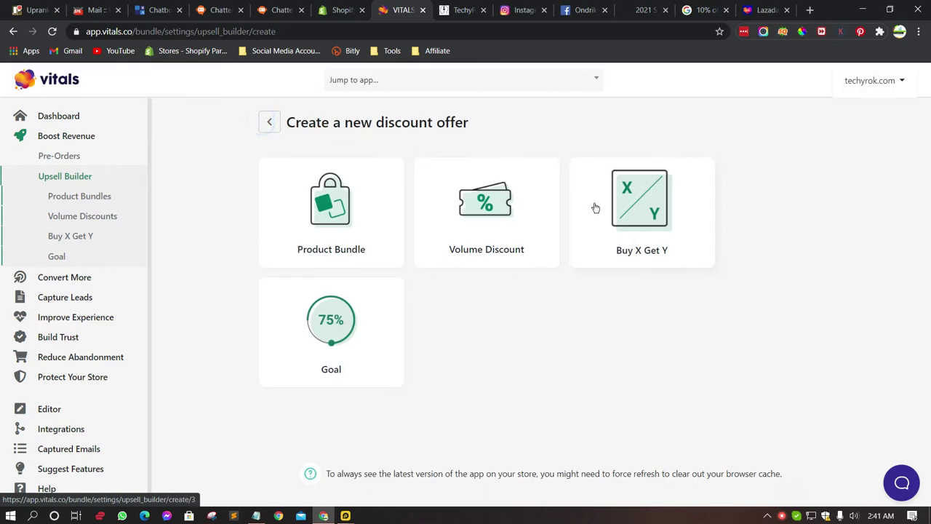
pyautogui.click(641, 231)
pyautogui.scroll(-1, 400, 233)
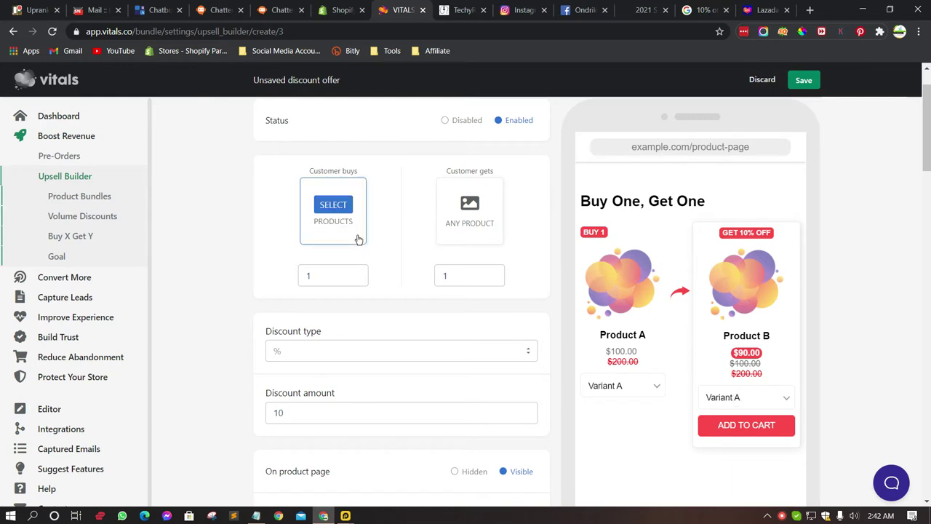
pyautogui.scroll(1, 362, 240)
pyautogui.click(265, 121)
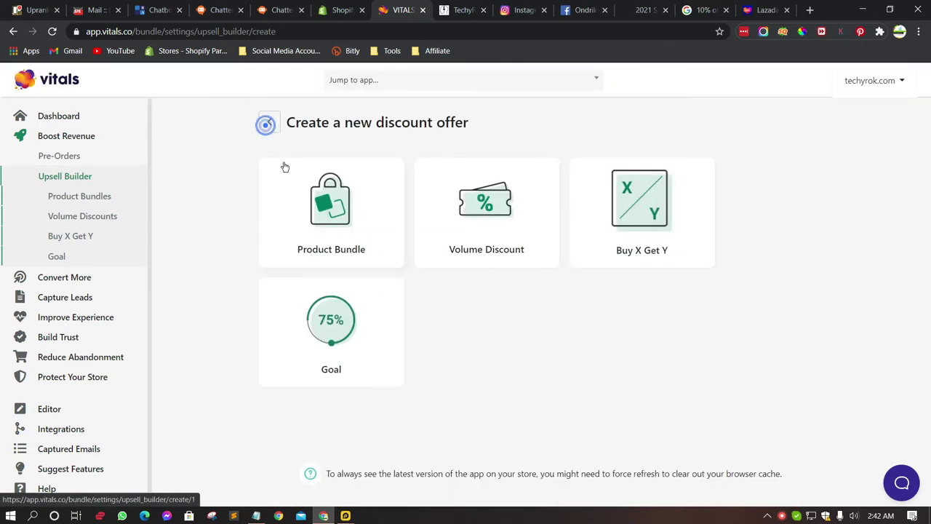
pyautogui.click(346, 327)
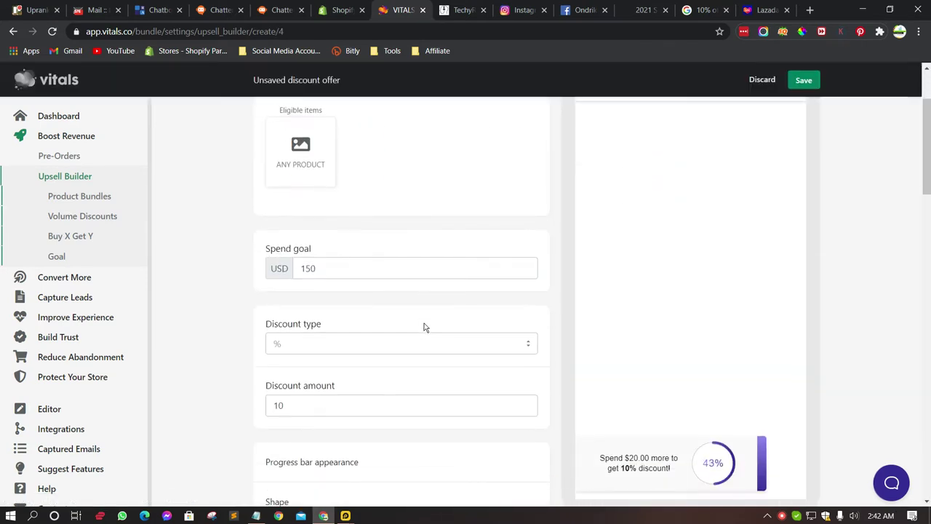
pyautogui.click(266, 123)
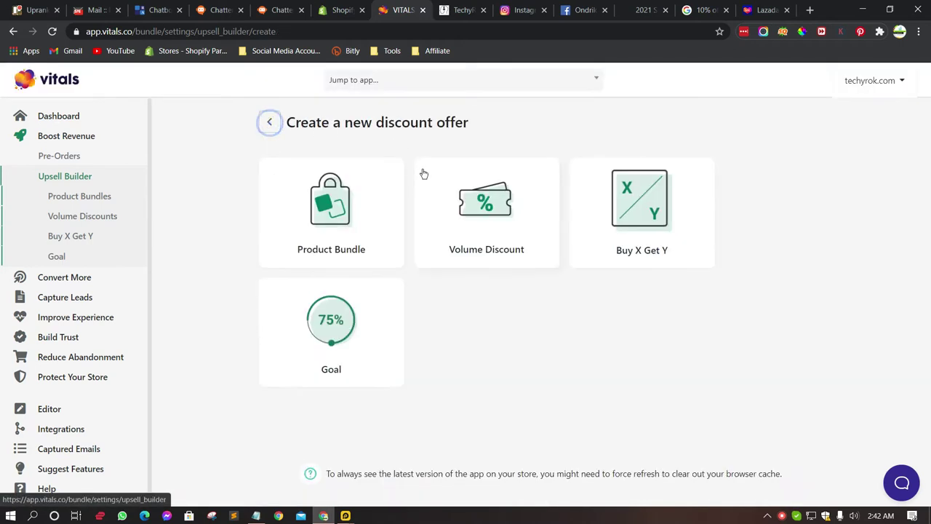
# Step: Start a new Volume Discount offer, enable the discount for all products in the group and choose the Percent discount type
pyautogui.click(466, 217)
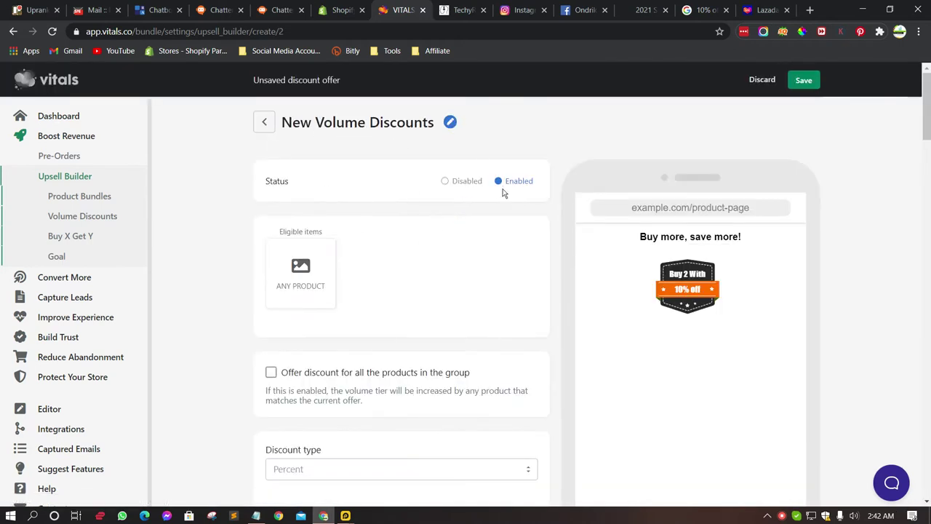
pyautogui.scroll(-1, 495, 260)
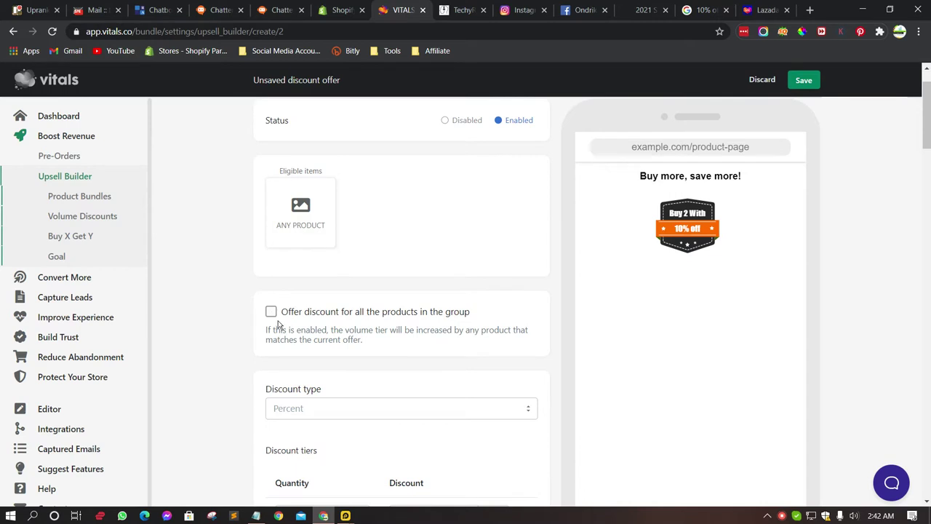
pyautogui.click(272, 312)
pyautogui.scroll(-2, 432, 323)
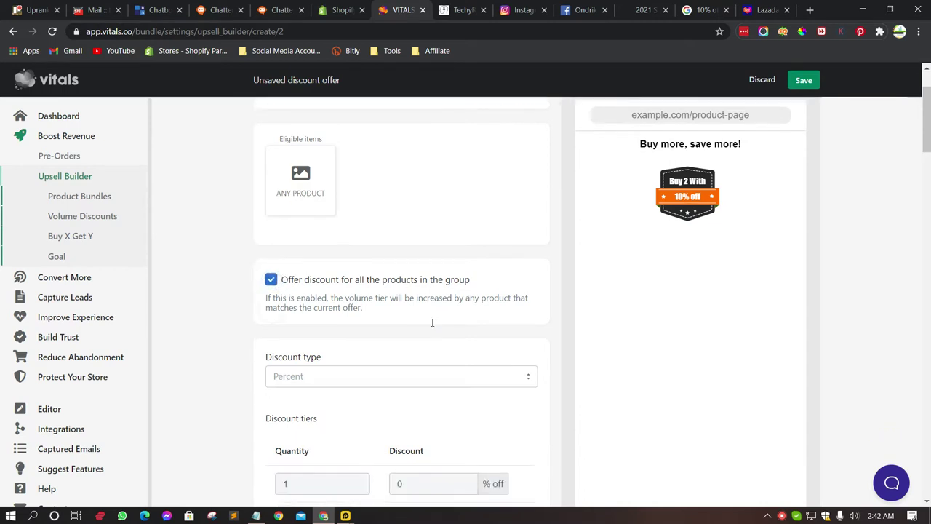
pyautogui.click(371, 294)
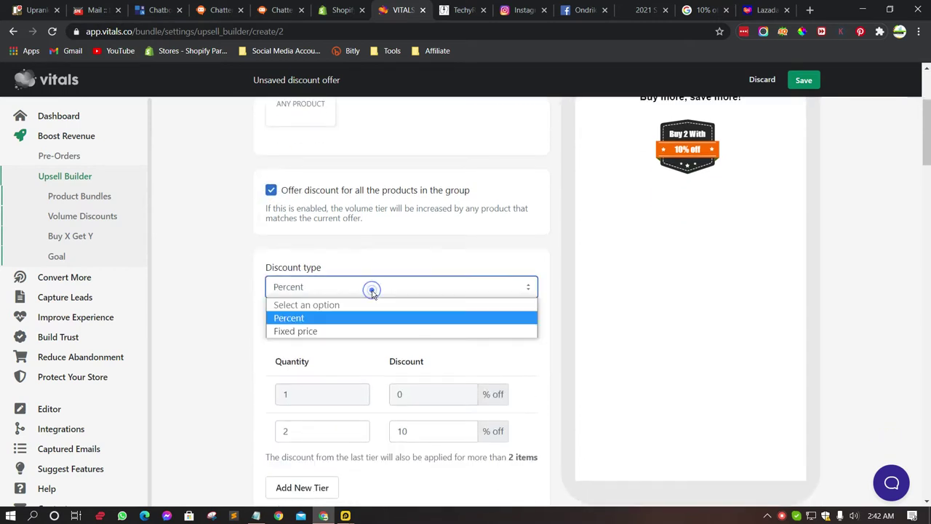
pyautogui.click(297, 316)
pyautogui.scroll(-1, 390, 315)
pyautogui.scroll(-1, 390, 314)
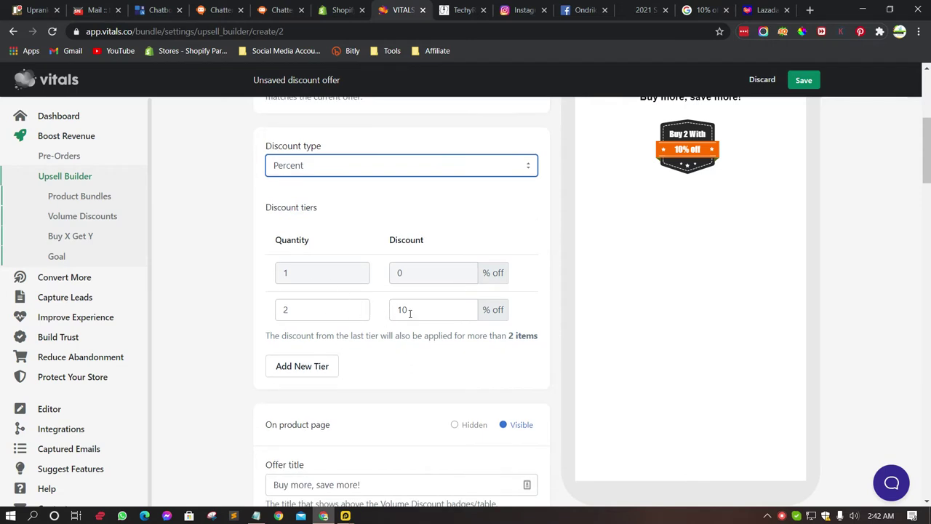
# Step: Add two more discount tiers below the 2-item tier
pyautogui.click(418, 310)
pyautogui.doubleClick(313, 310)
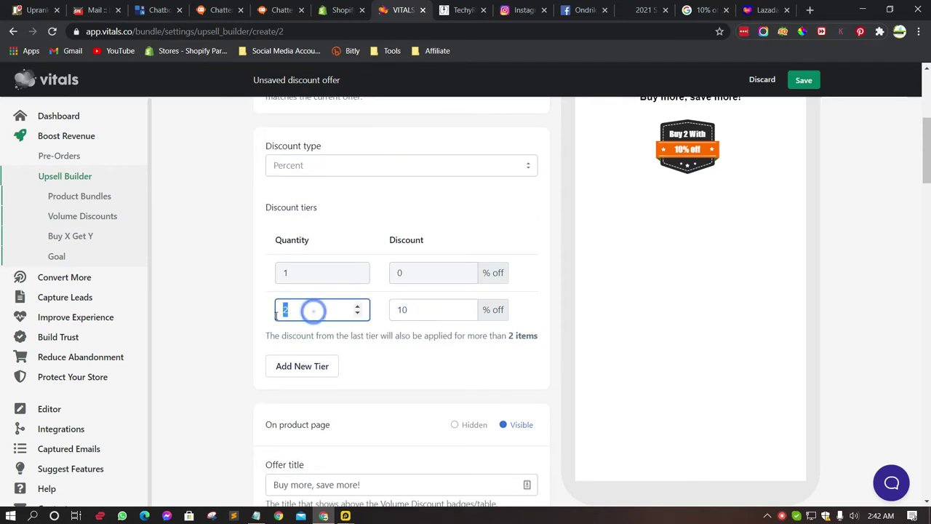
pyautogui.click(311, 366)
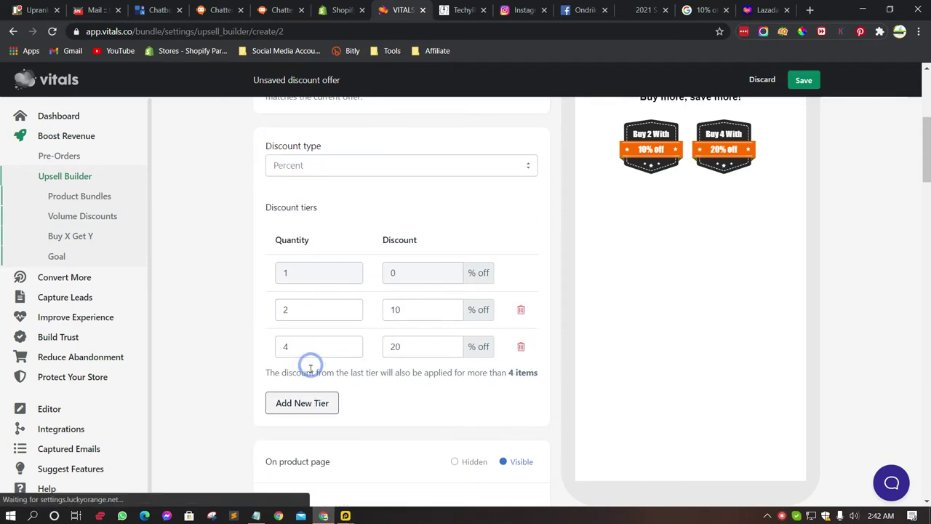
pyautogui.click(309, 404)
# Step: Set the first added tier to a quantity of 3 with 15% off
pyautogui.doubleClick(308, 347)
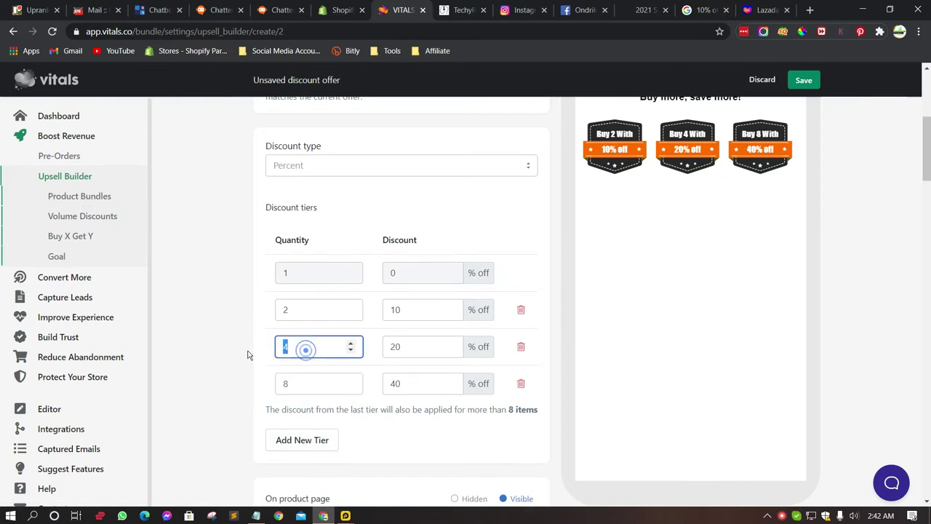
pyautogui.write('3')
pyautogui.click(395, 346)
pyautogui.moveTo(395, 346); pyautogui.dragTo(392, 347)
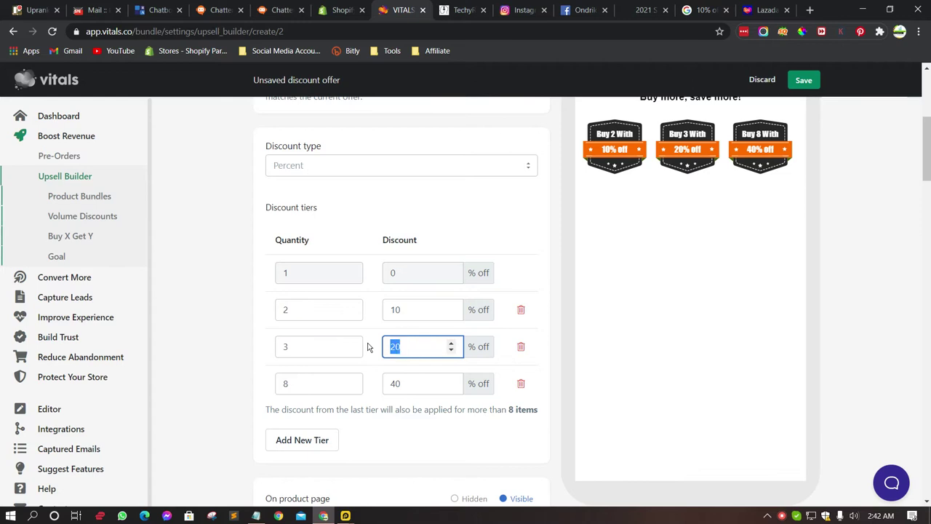
# Step: Set the last discount tier to a quantity of 4 with 20% off
pyautogui.moveTo(315, 386); pyautogui.dragTo(260, 389)
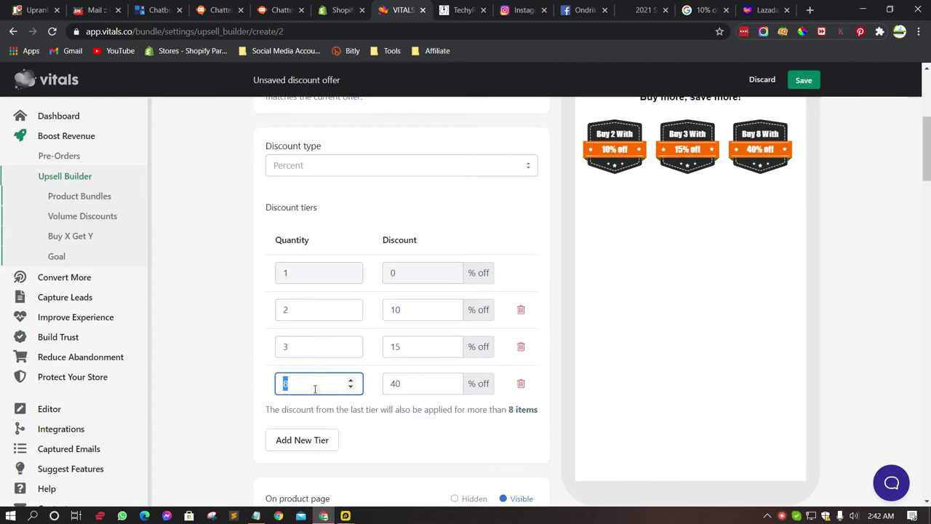
pyautogui.write('4')
pyautogui.doubleClick(395, 383)
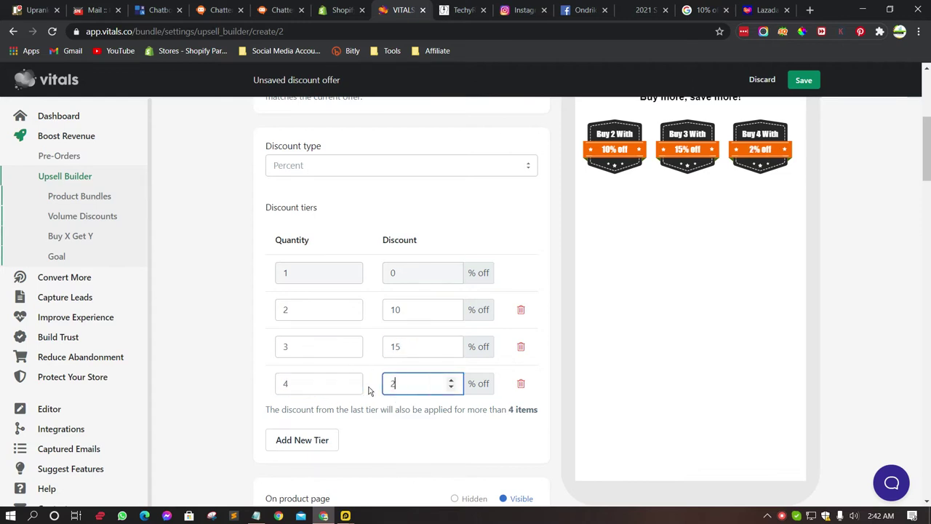
pyautogui.scroll(-1, 596, 416)
pyautogui.scroll(1, 670, 276)
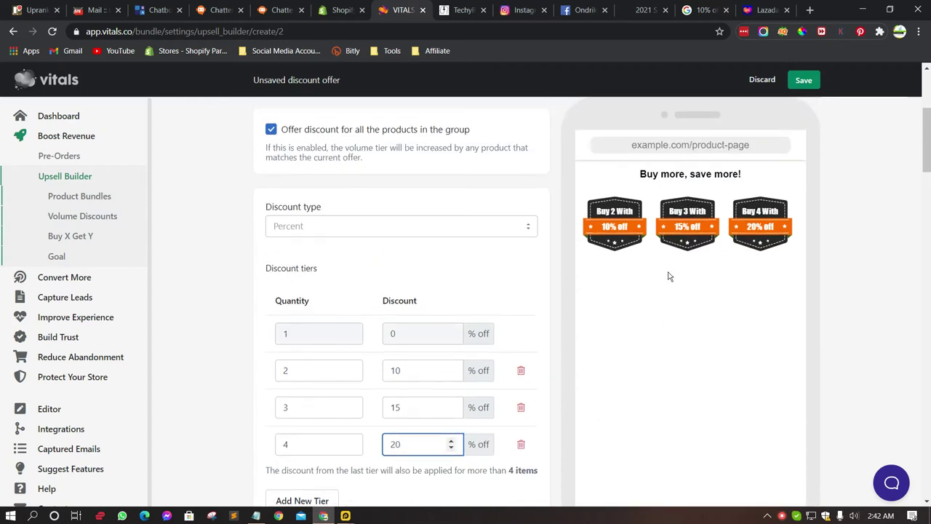
# Step: Try the solid orange ticket and plain-text badge themes, and return to the black shield theme with the banner
pyautogui.scroll(-6, 546, 335)
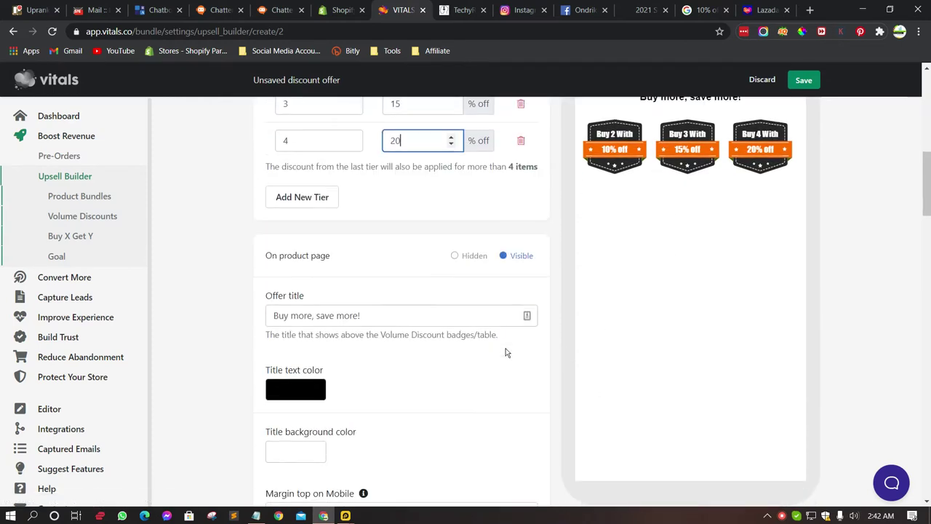
pyautogui.scroll(2, 511, 353)
pyautogui.scroll(-9, 517, 351)
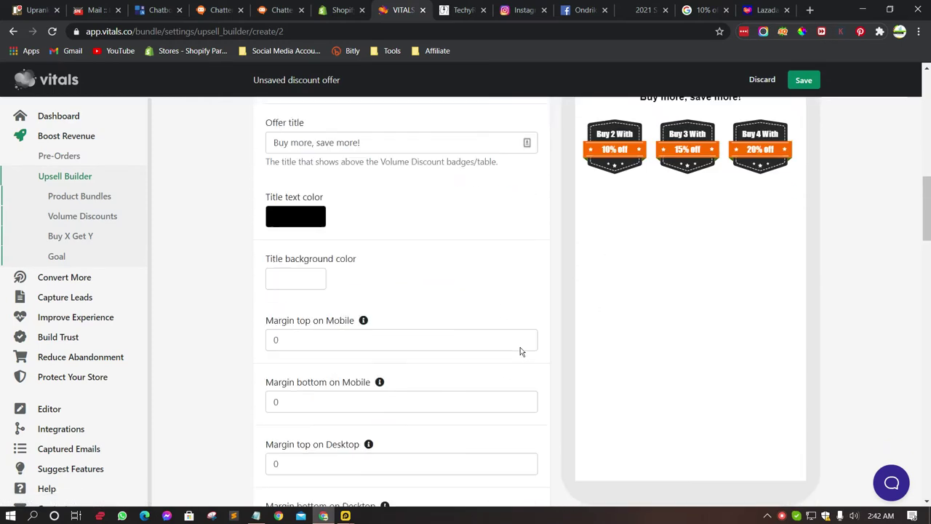
pyautogui.scroll(1, 528, 351)
pyautogui.click(401, 357)
pyautogui.click(524, 363)
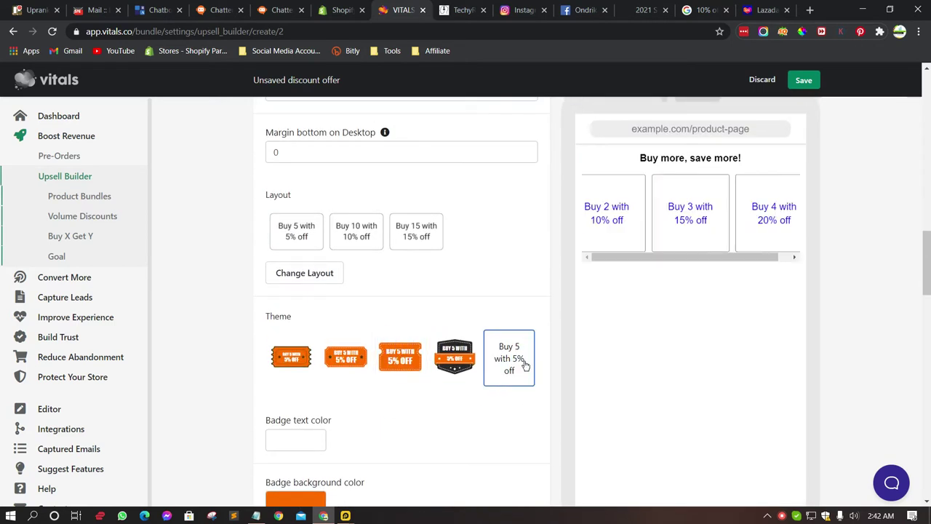
pyautogui.click(651, 257)
pyautogui.scroll(-1, 395, 395)
pyautogui.click(465, 298)
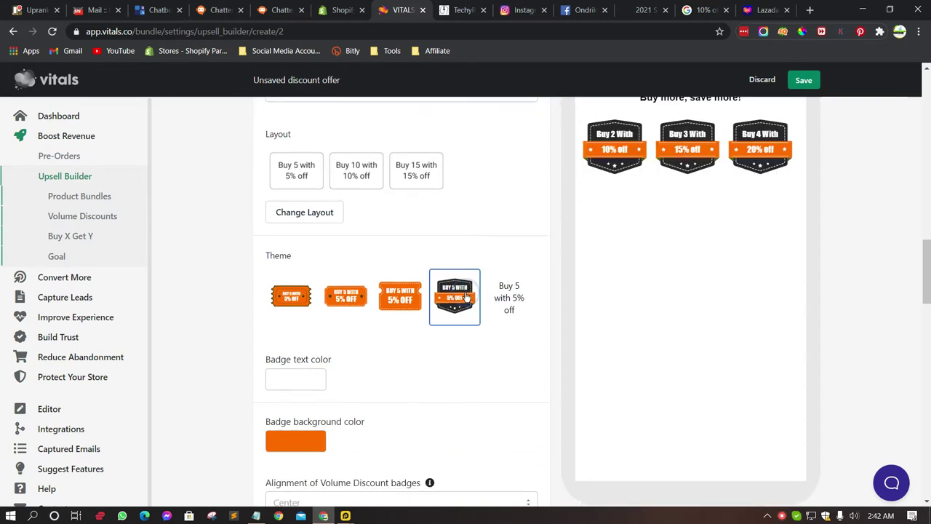
# Step: Set the volume discount badges' background color to red (ff0000)
pyautogui.scroll(-1, 523, 363)
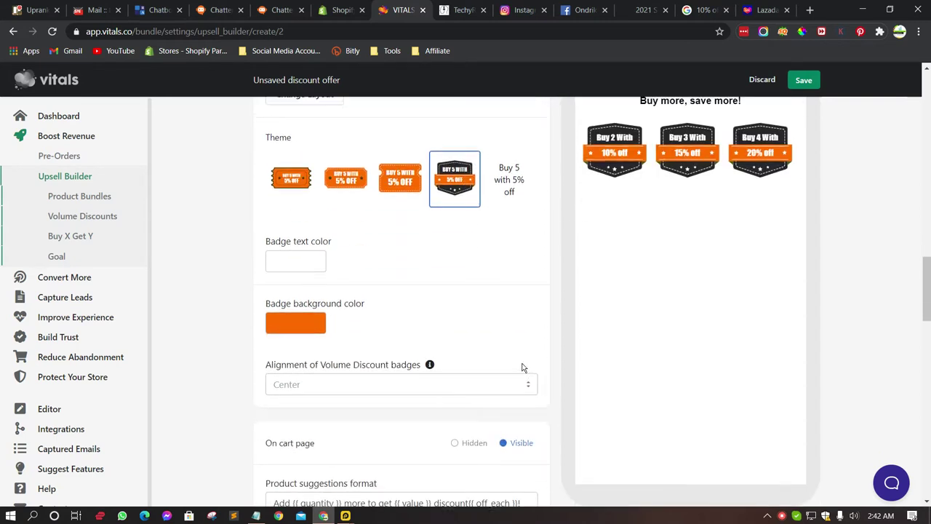
pyautogui.click(295, 382)
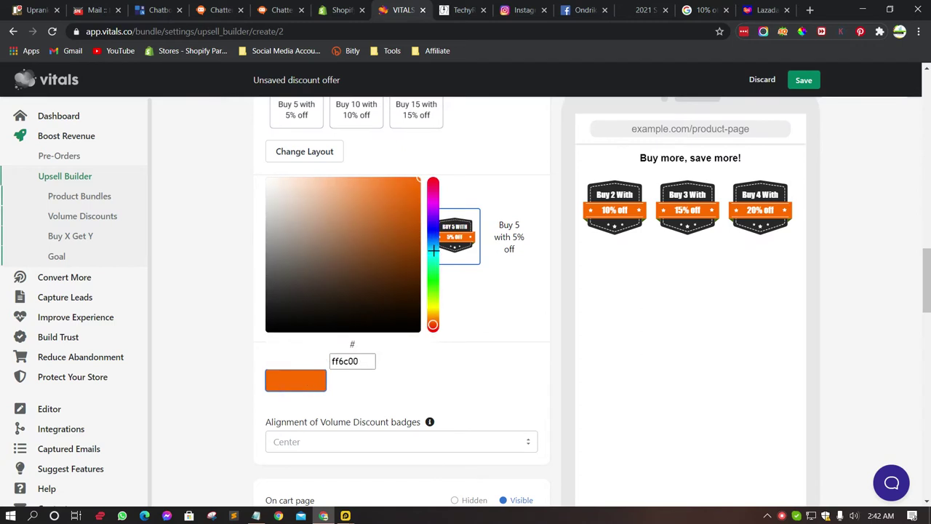
pyautogui.moveTo(433, 251)
pyautogui.mouseDown()
pyautogui.moveTo(442, 282)
pyautogui.moveTo(443, 254)
pyautogui.moveTo(442, 323)
pyautogui.mouseUp()
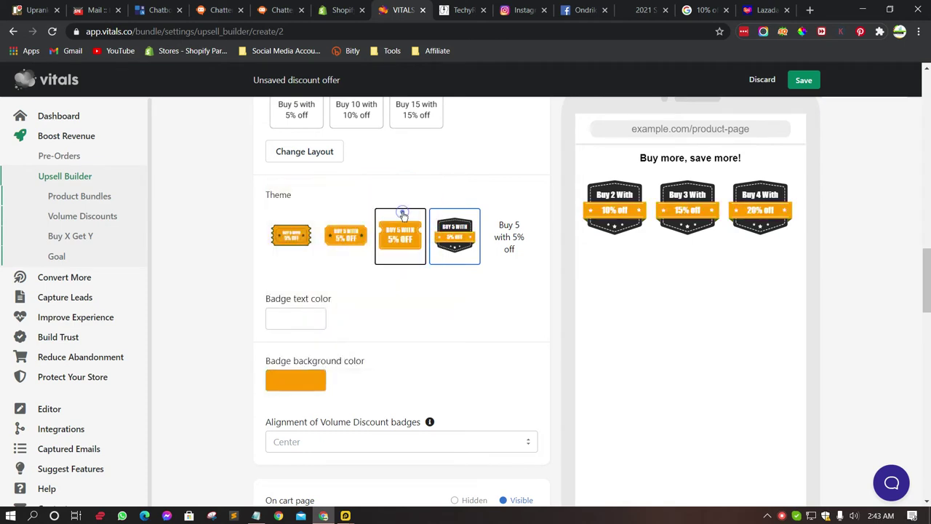
pyautogui.click(312, 380)
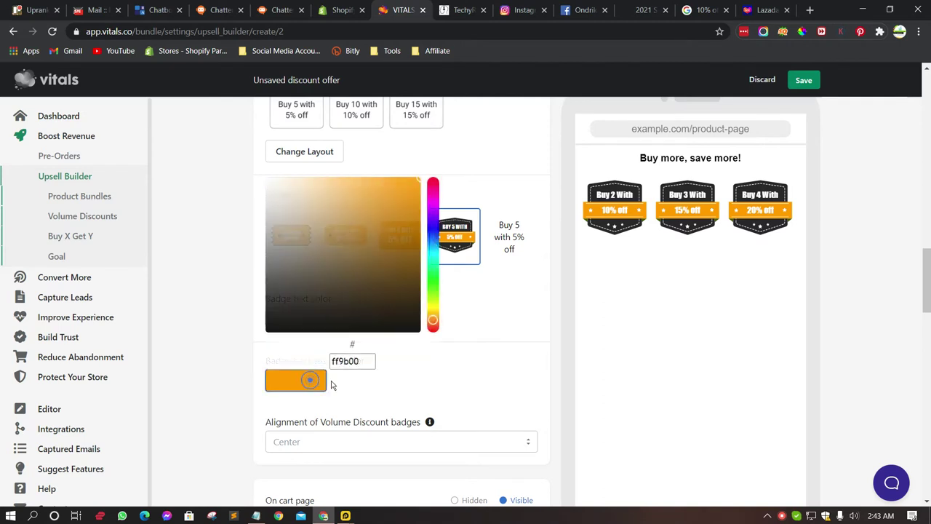
pyautogui.moveTo(431, 328); pyautogui.dragTo(437, 334)
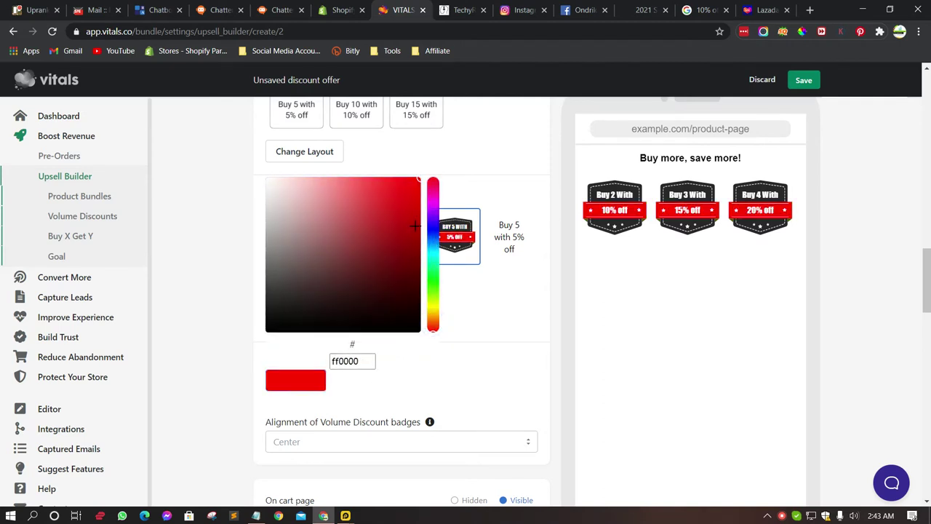
pyautogui.click(622, 357)
pyautogui.click(468, 187)
# Step: Examine the badge preview and the remaining alignment, cart page, cart discount and thank you page settings
pyautogui.scroll(-4, 433, 333)
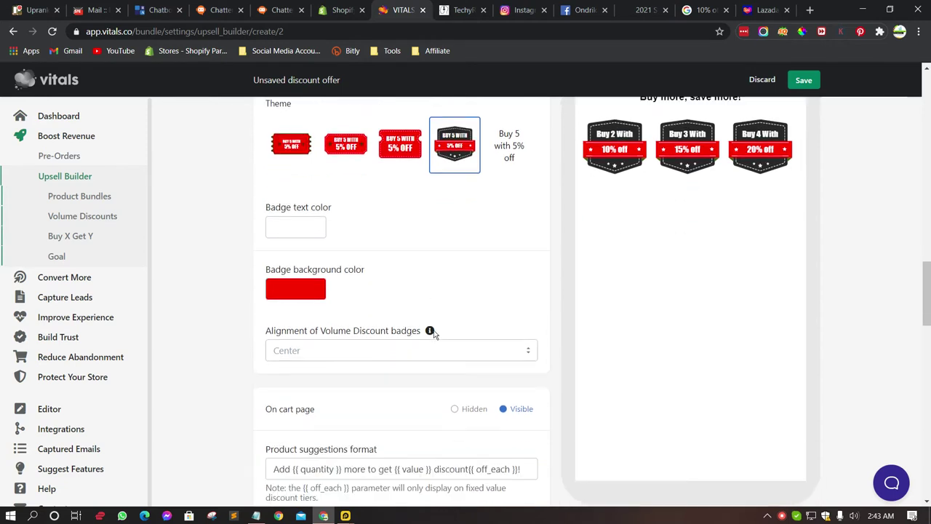
pyautogui.scroll(4, 635, 277)
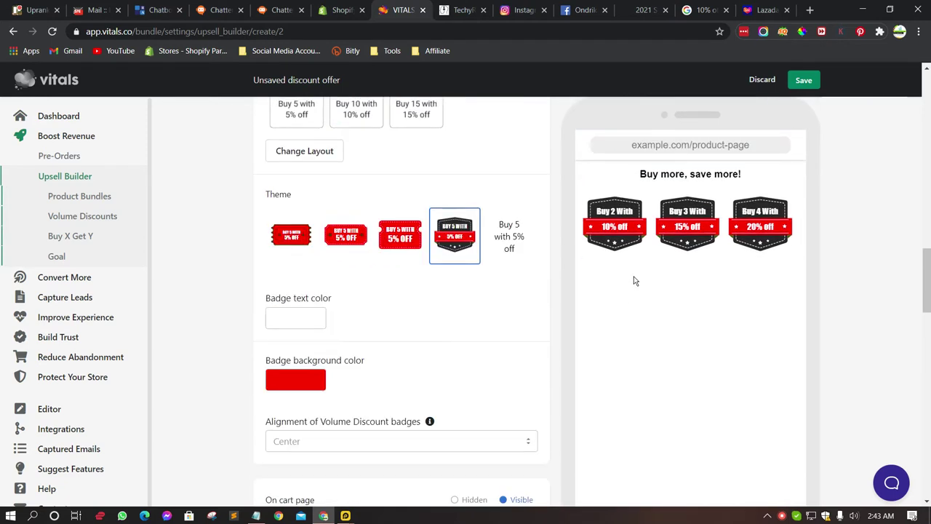
pyautogui.moveTo(661, 172); pyautogui.dragTo(581, 253)
pyautogui.scroll(-6, 495, 323)
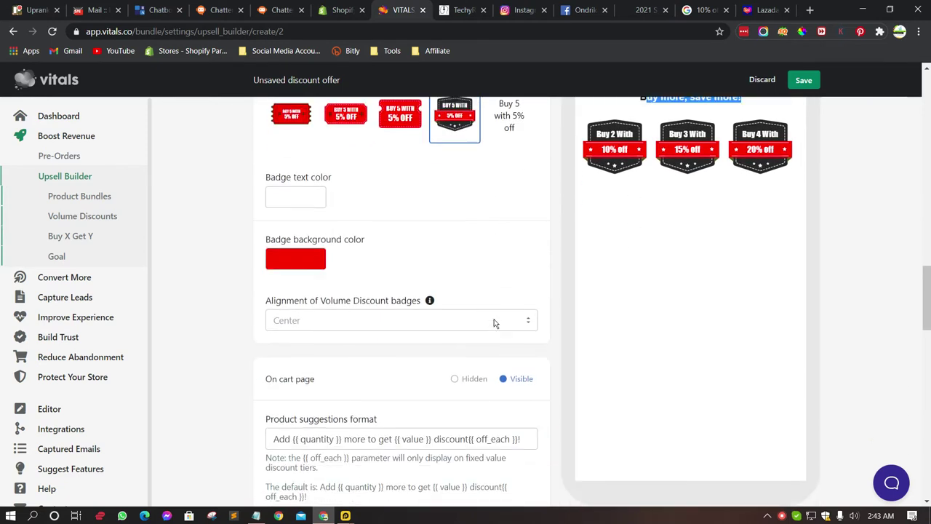
pyautogui.scroll(-3, 494, 323)
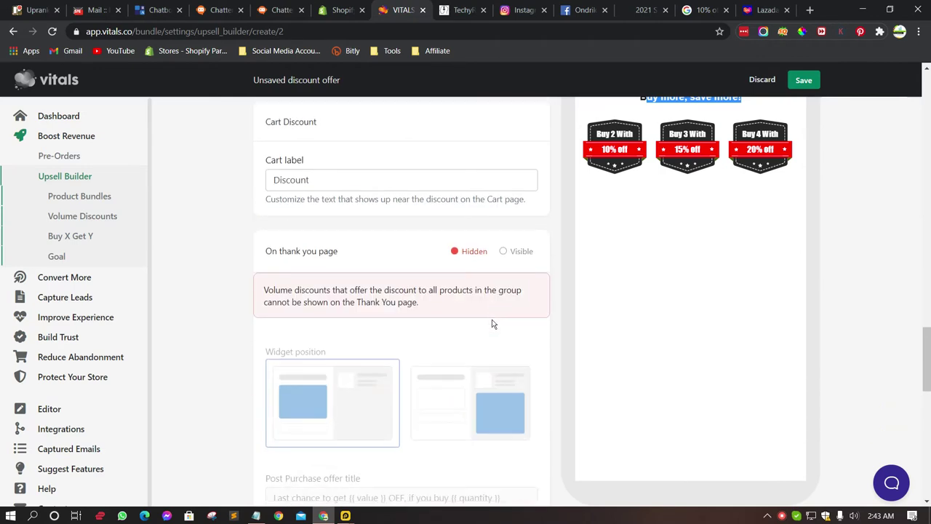
pyautogui.scroll(-5, 490, 329)
# Step: Set the volume discount's offer title on the product page to "Buy Product Bundles to Save More!"
pyautogui.scroll(8, 495, 330)
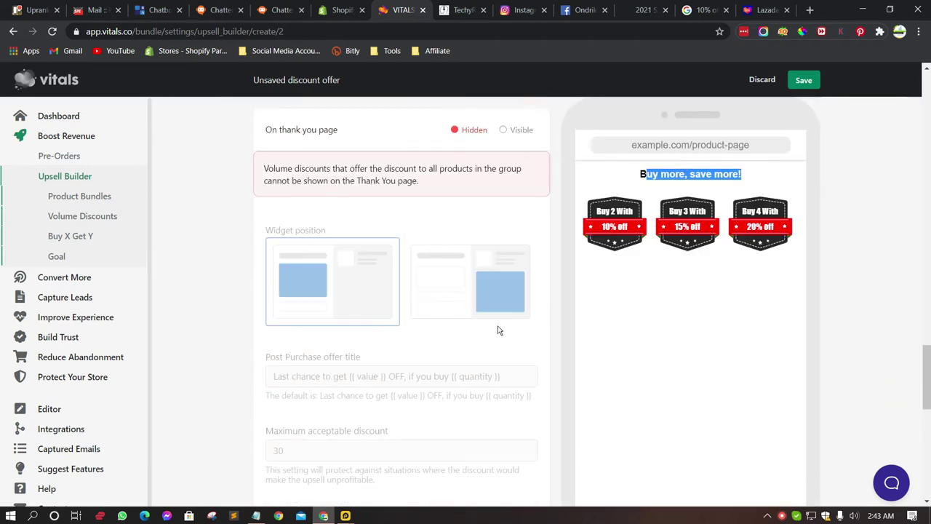
pyautogui.scroll(3, 497, 333)
pyautogui.scroll(7, 492, 334)
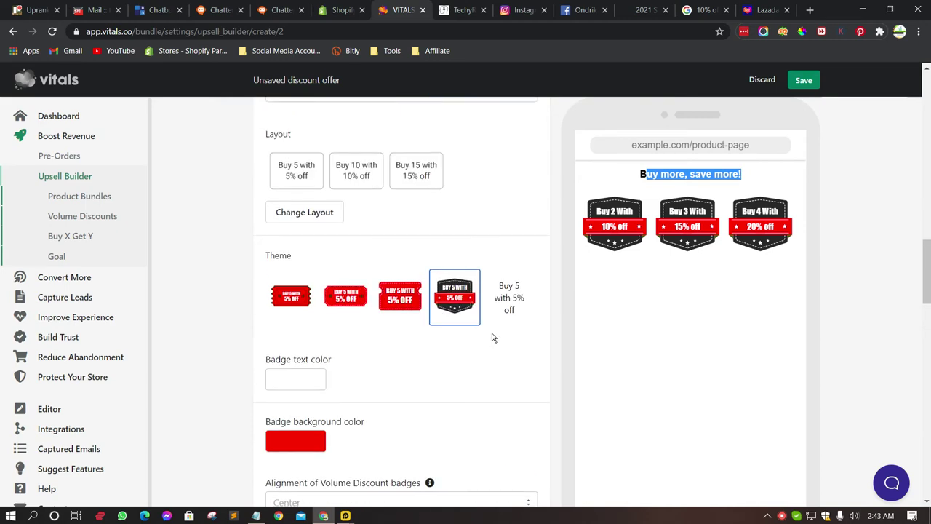
pyautogui.scroll(3, 492, 333)
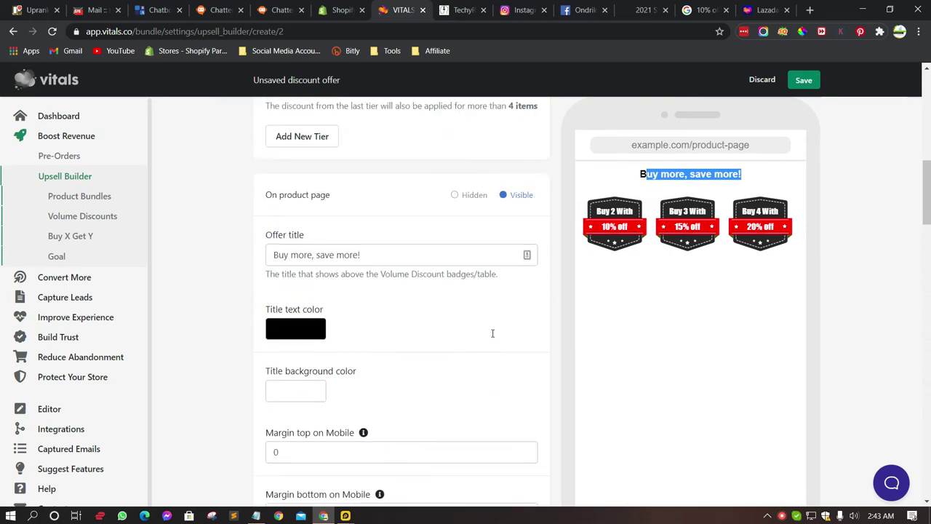
pyautogui.click(406, 254)
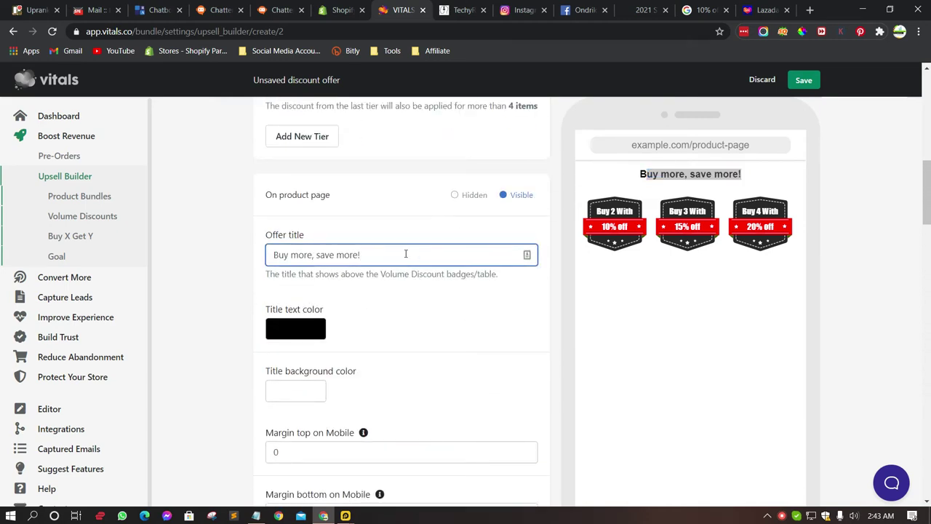
pyautogui.tripleClick(406, 254)
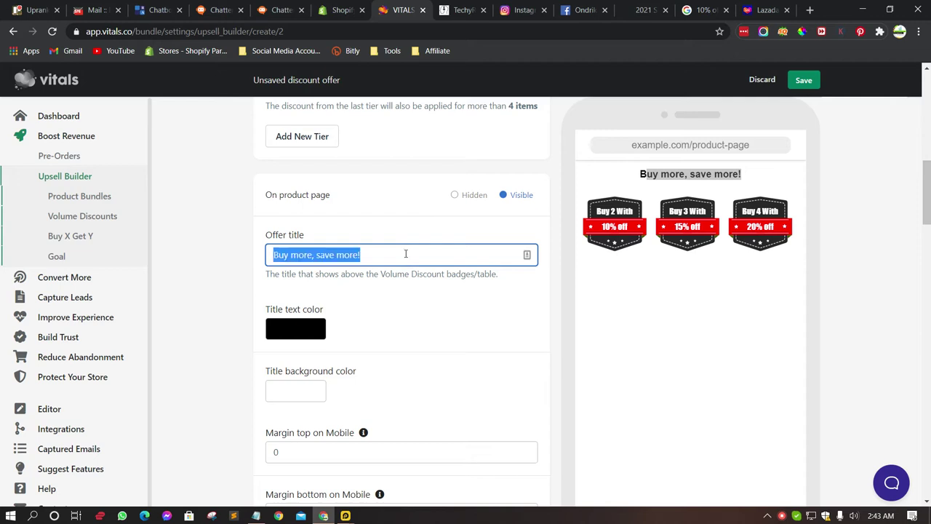
pyautogui.write('B')
pyautogui.write('Any')
pyautogui.press('BackSpace')
pyautogui.press('BackSpace')
pyautogui.press('BackSpace')
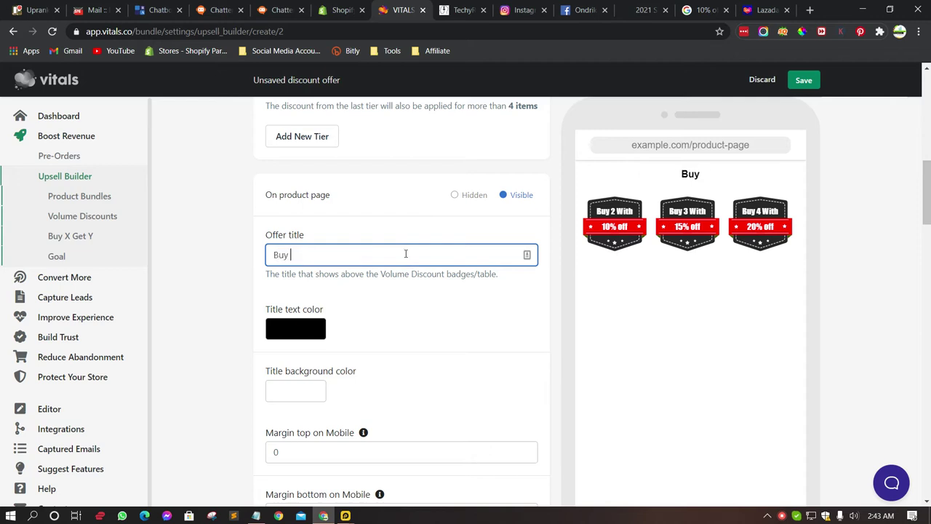
pyautogui.write('Produ')
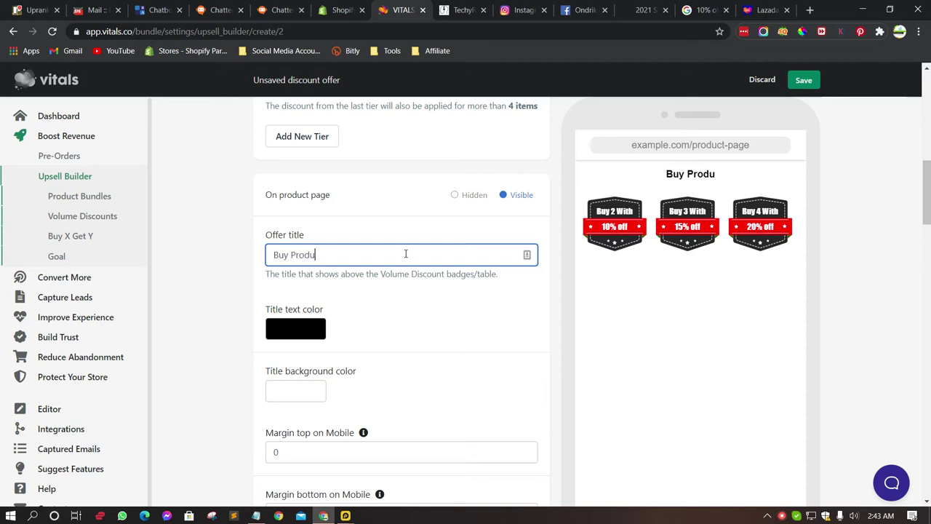
pyautogui.write('ct Budles')
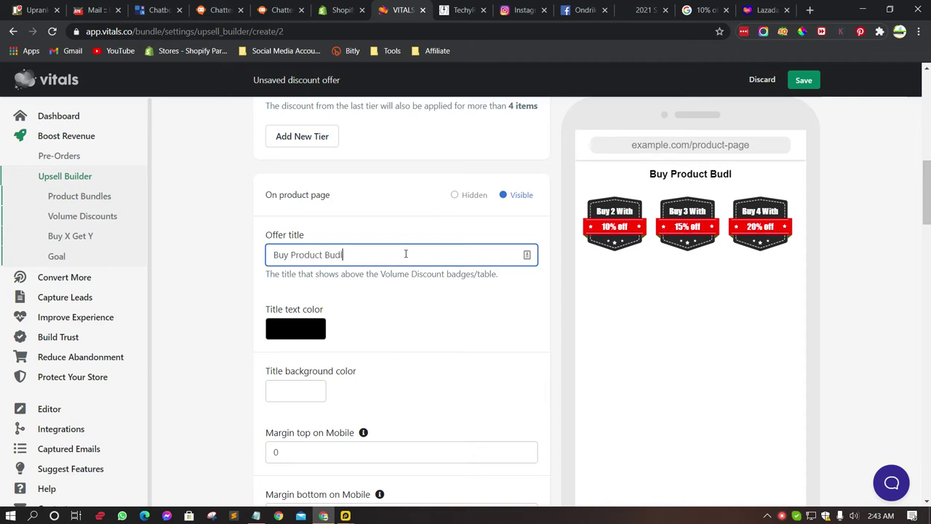
pyautogui.press('BackSpace')
pyautogui.press('BackSpace')
pyautogui.press('BackSpace')
pyautogui.press('BackSpace')
pyautogui.write('n')
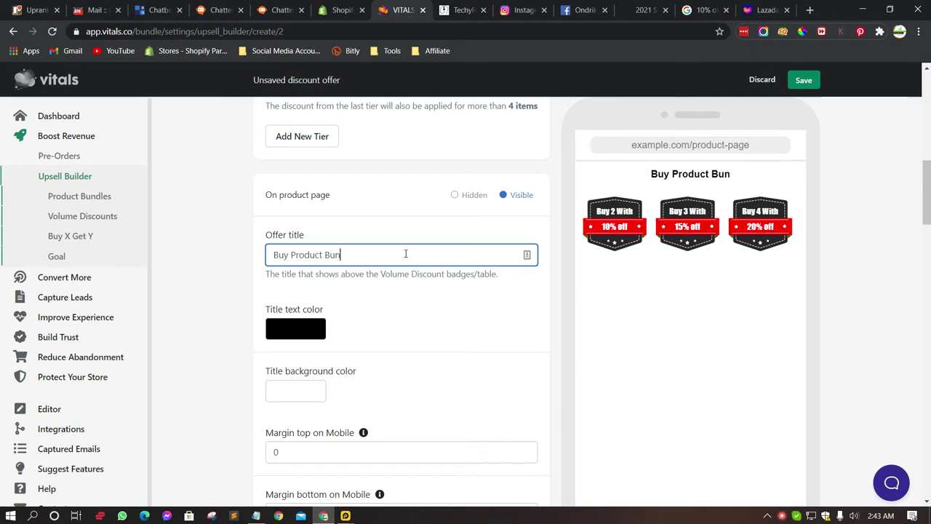
pyautogui.write('dles to Save More!')
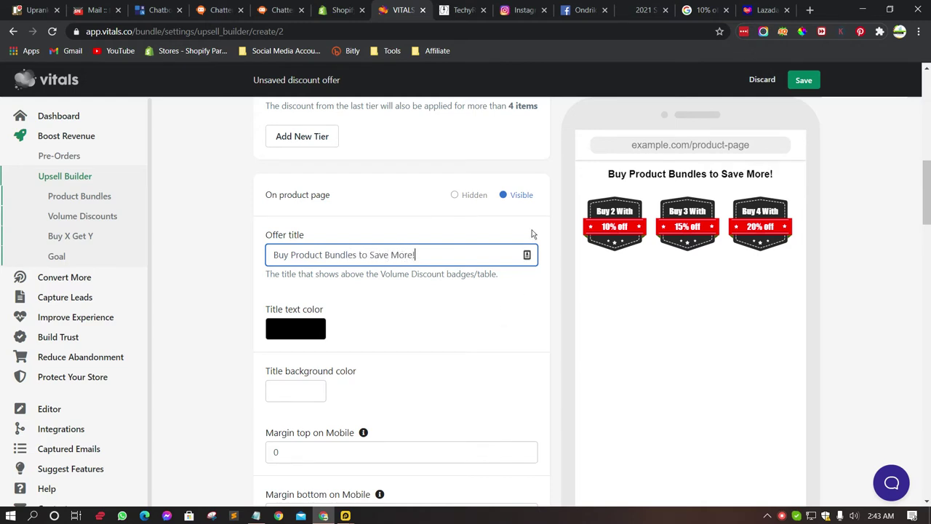
# Step: Save the volume discount offer with its status Enabled, and return to the list of offers
pyautogui.click(804, 83)
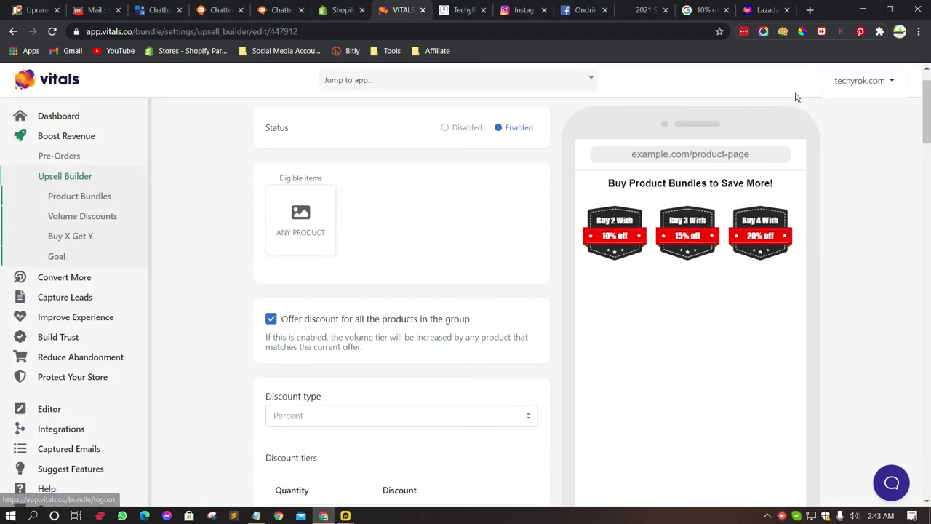
pyautogui.click(509, 185)
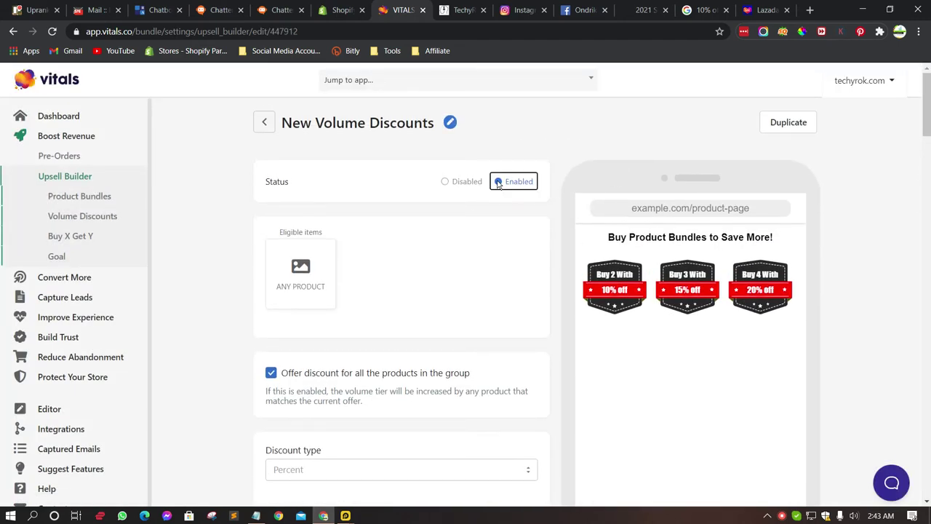
pyautogui.click(266, 123)
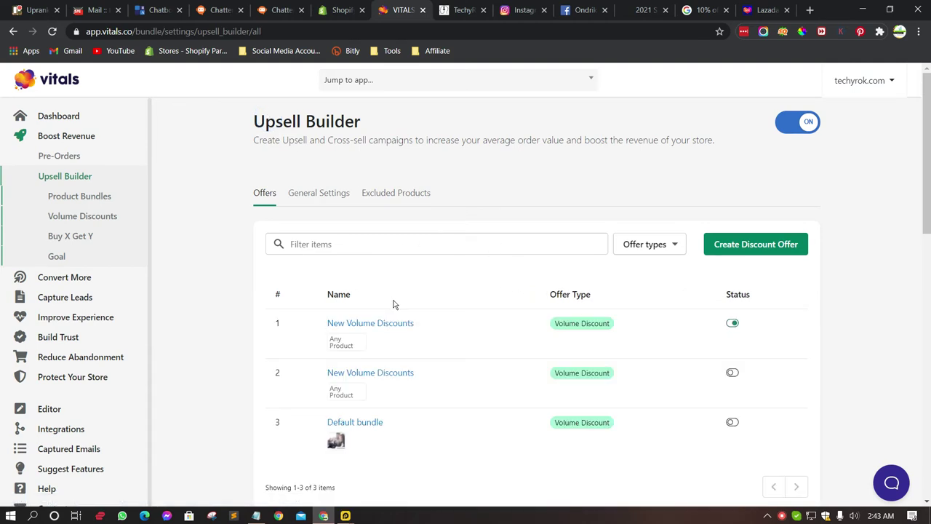
# Step: Rename the first New Volume Discounts offer to TEST, save the change and return to the list of offers
pyautogui.click(360, 324)
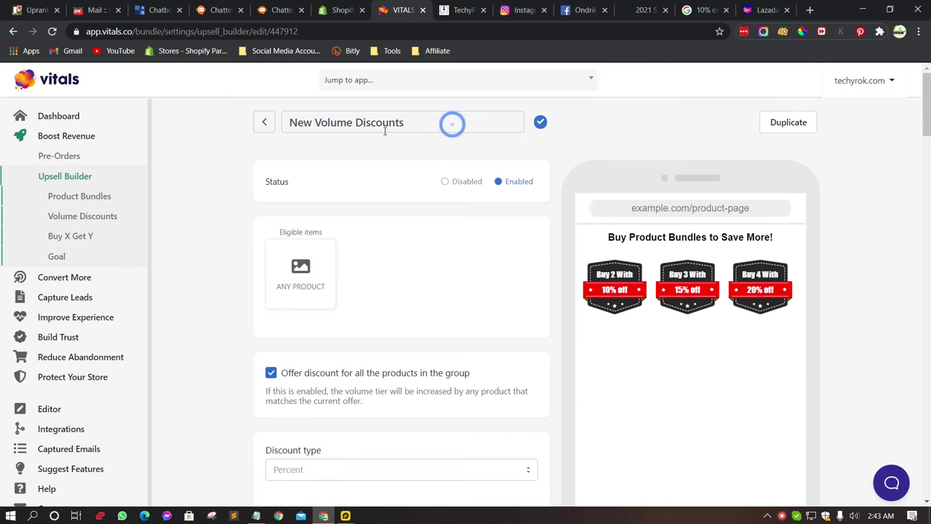
pyautogui.moveTo(414, 122); pyautogui.dragTo(290, 123)
pyautogui.write('TESS')
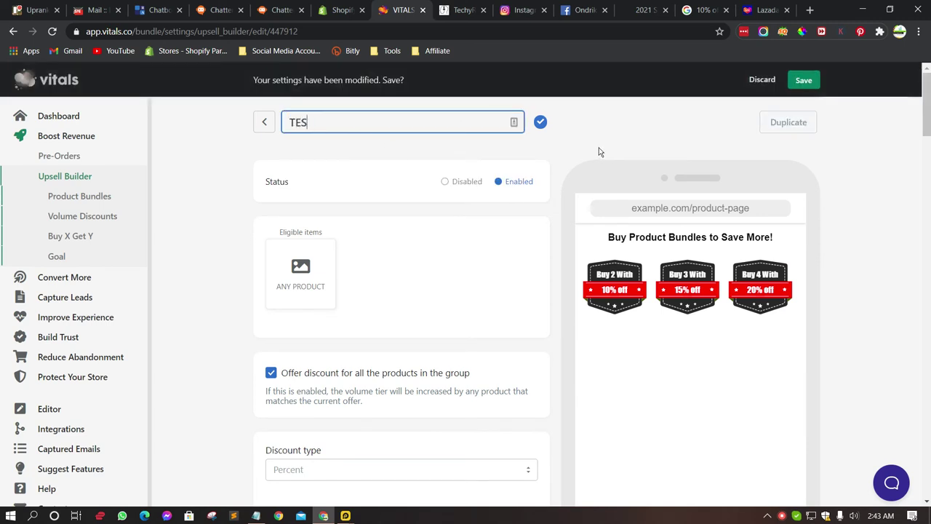
pyautogui.click(541, 123)
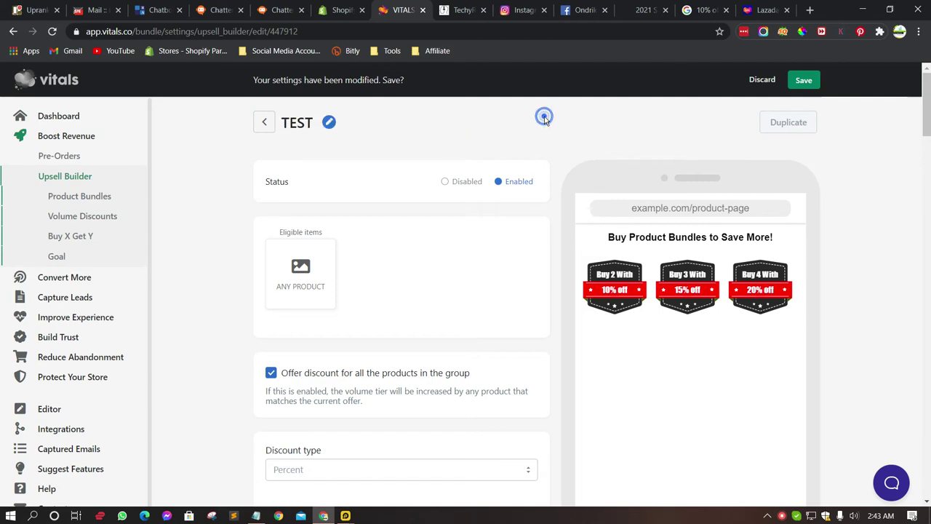
pyautogui.click(275, 125)
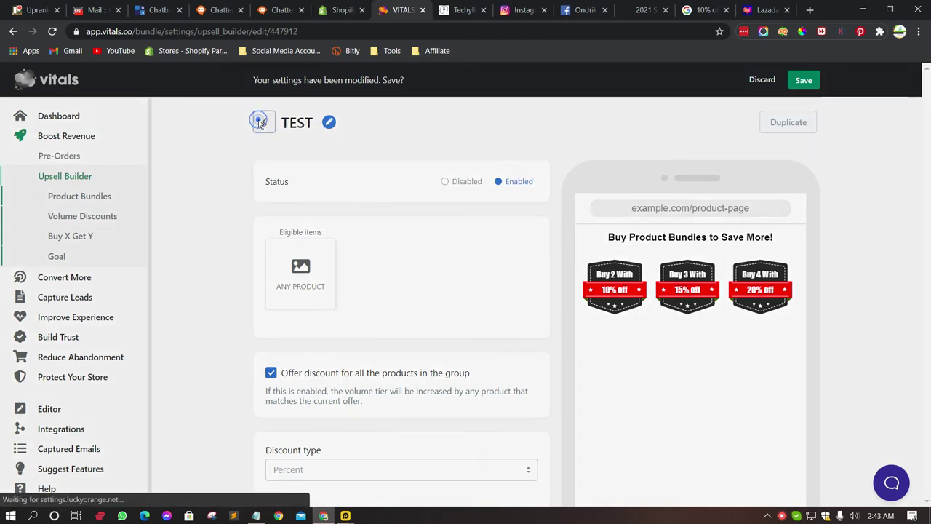
pyautogui.click(632, 101)
pyautogui.click(800, 84)
pyautogui.click(265, 122)
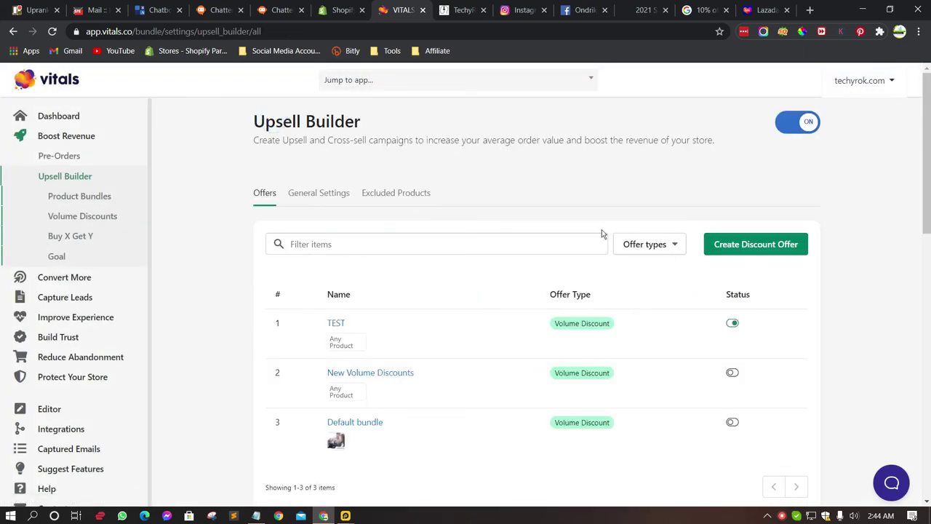
# Step: Switch to the TechyRok storefront and go to the store's home page
pyautogui.hotkey('ctrl', 'Tab')
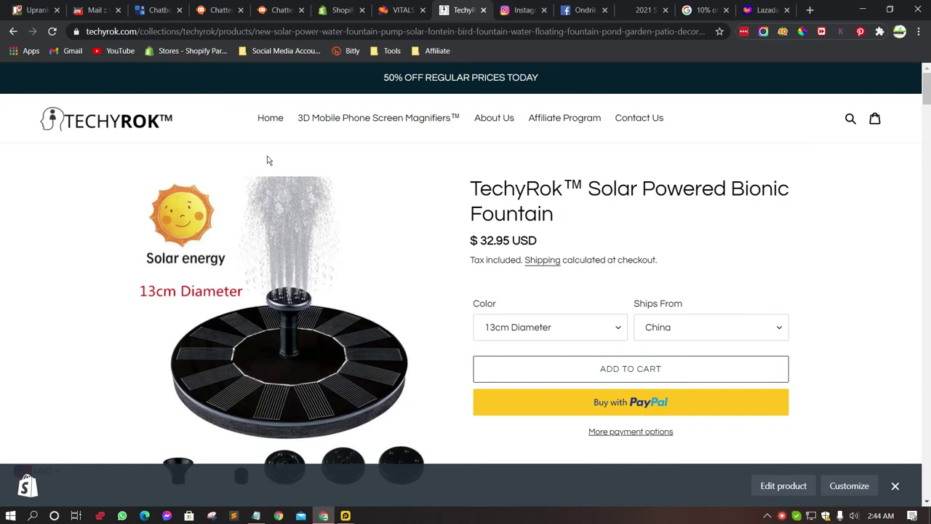
pyautogui.scroll(-3, 684, 291)
pyautogui.scroll(4, 390, 256)
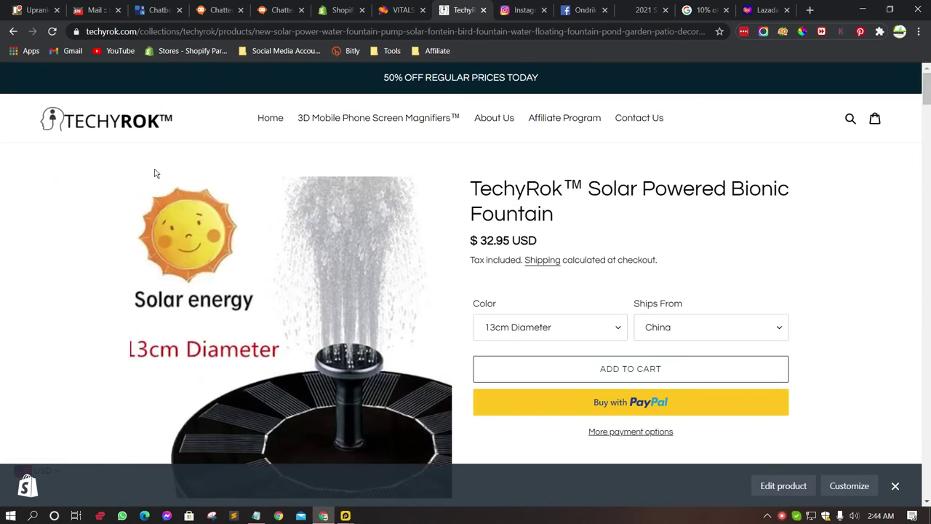
pyautogui.click(152, 130)
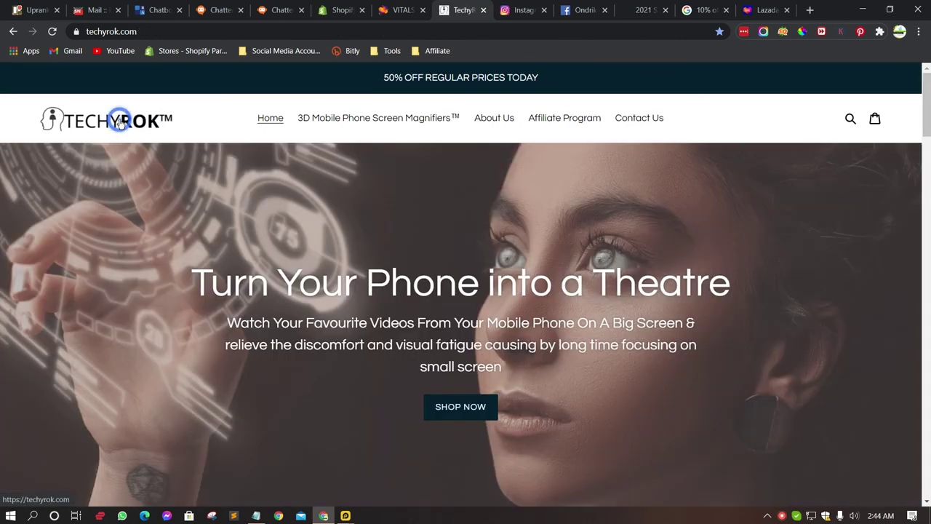
# Step: Open the Solar Powered Bionic Fountain product page, dismiss the Shopify admin bar and examine the discount badges below the payment options
pyautogui.scroll(-2, 559, 334)
pyautogui.scroll(-4, 557, 331)
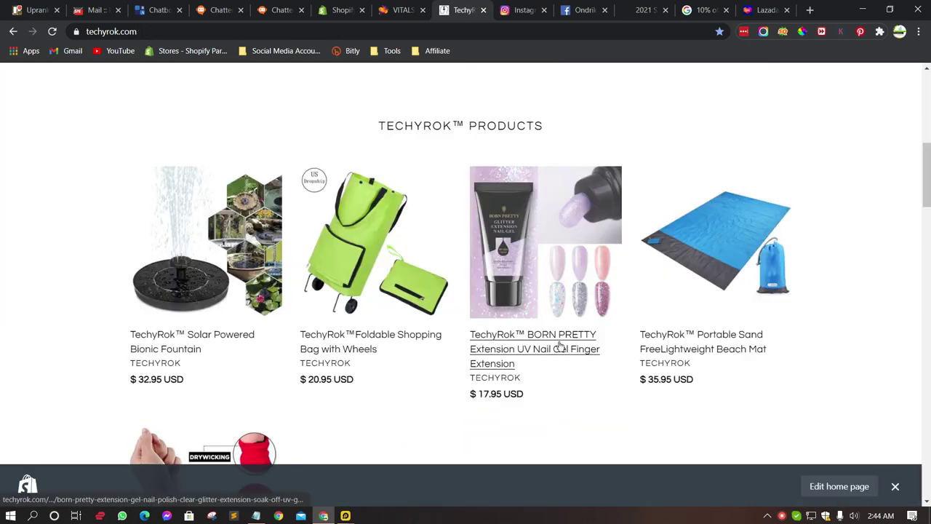
pyautogui.click(230, 340)
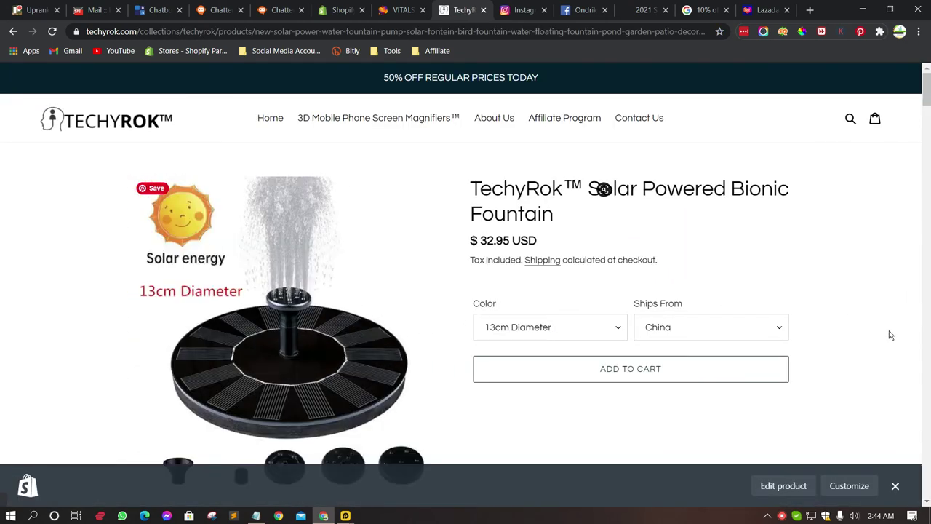
pyautogui.click(895, 485)
pyautogui.scroll(-3, 609, 409)
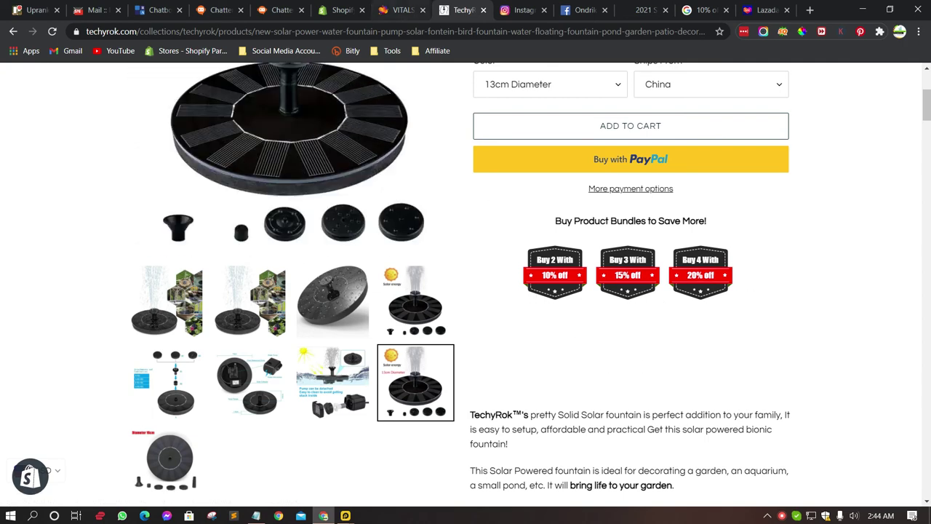
# Step: Return to the Upsell Builder, open the TEST offer and set its badge background color to dark teal (295c6f)
pyautogui.click(402, 9)
pyautogui.scroll(-2, 574, 295)
pyautogui.scroll(1, 574, 295)
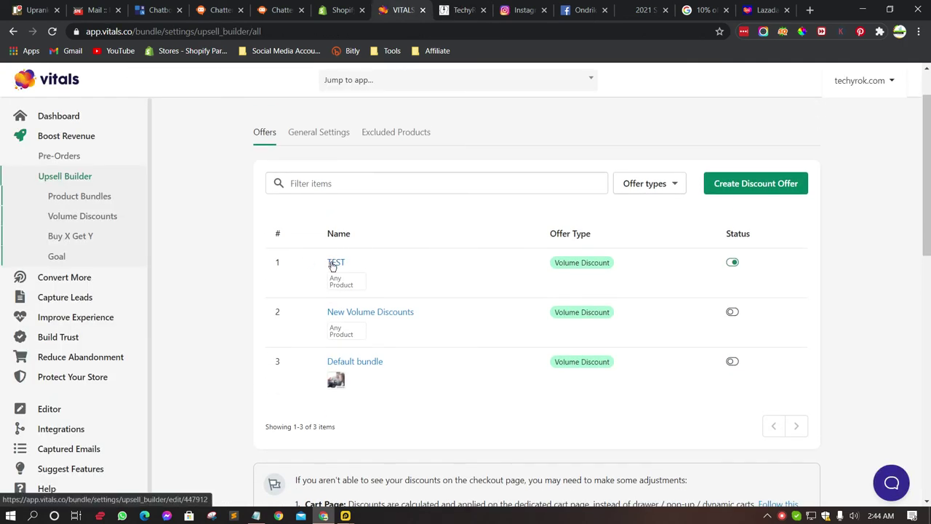
pyautogui.click(334, 263)
pyautogui.scroll(-10, 622, 357)
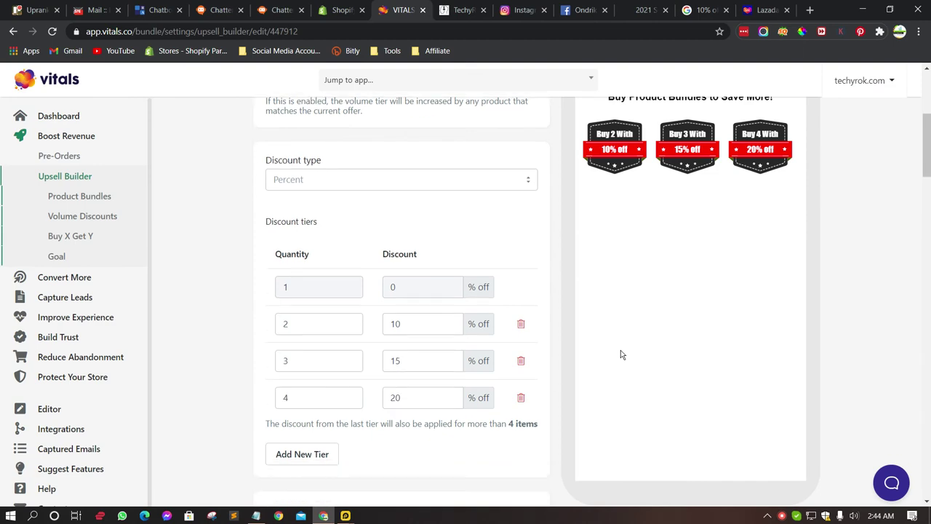
pyautogui.scroll(-4, 620, 355)
pyautogui.scroll(1, 336, 401)
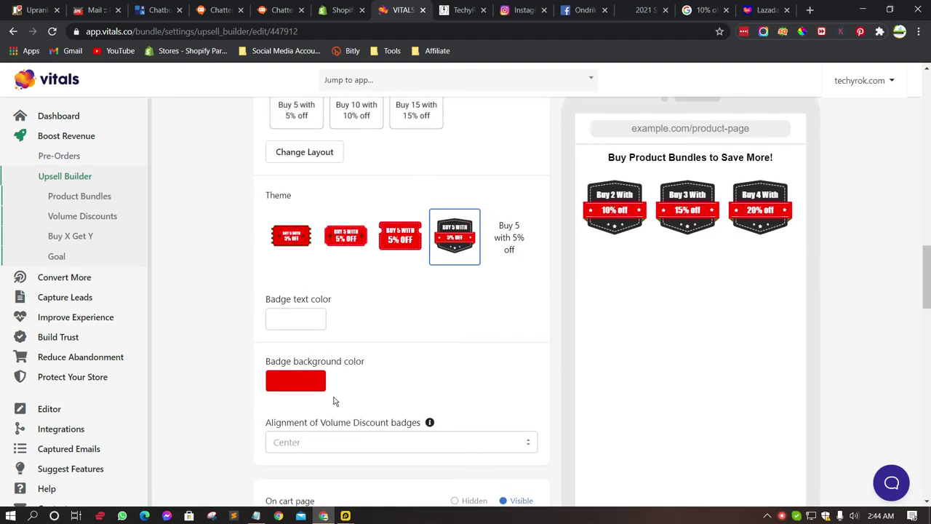
pyautogui.click(288, 386)
pyautogui.moveTo(301, 327); pyautogui.dragTo(363, 265)
pyautogui.click(433, 246)
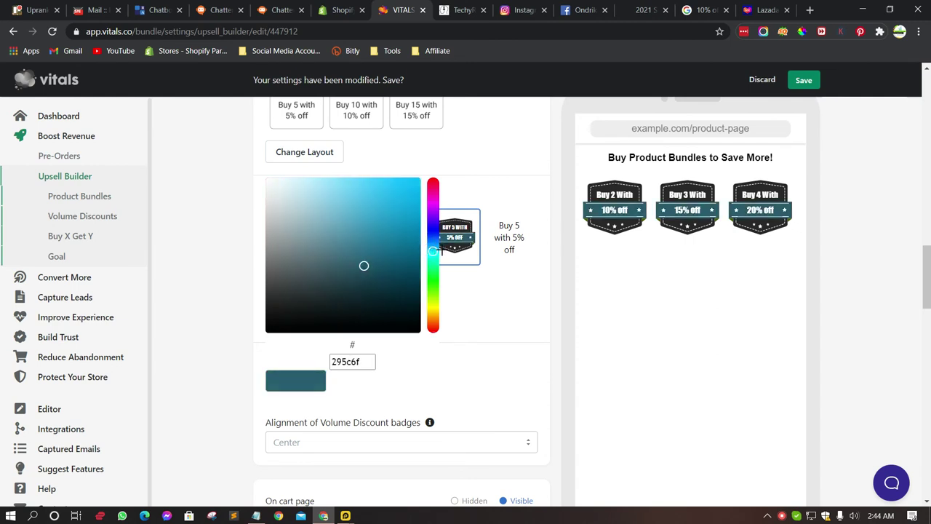
pyautogui.click(434, 402)
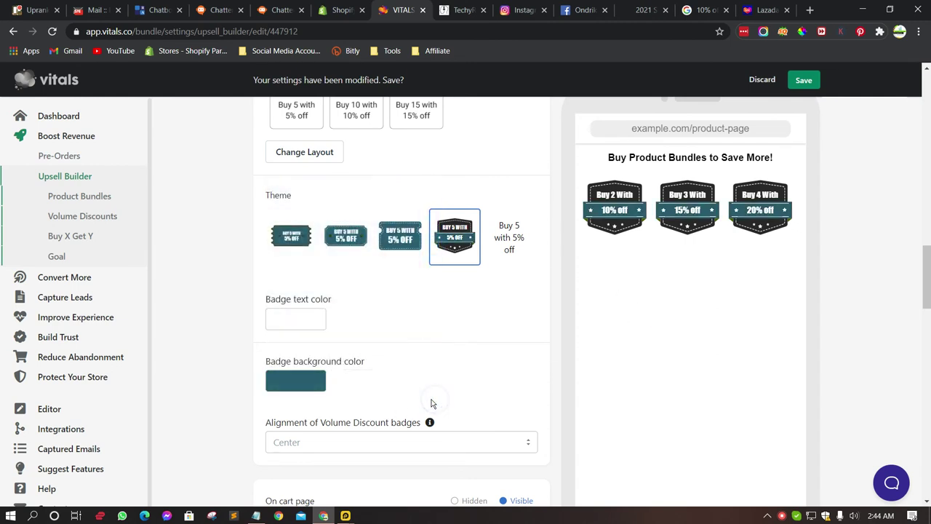
# Step: Try muted red (944d4d) and light gray (e5e5e5) as the badge text color
pyautogui.click(287, 318)
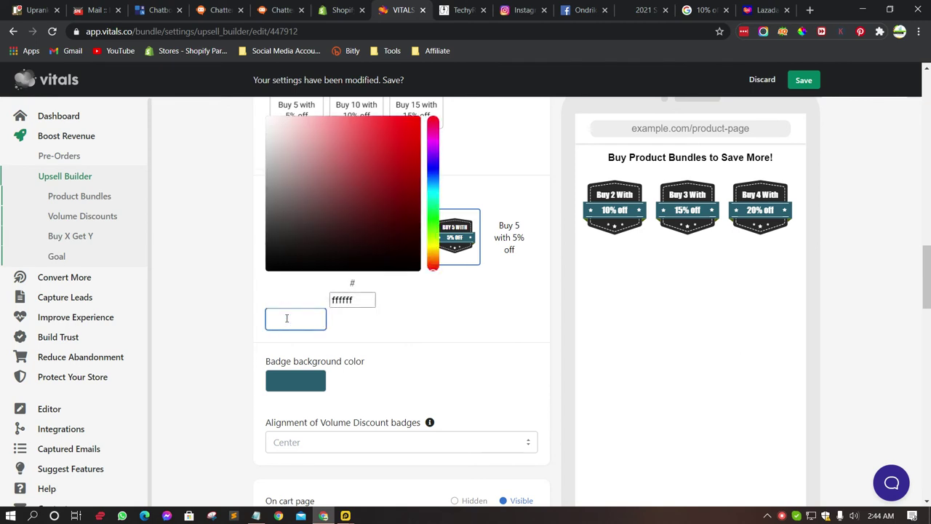
pyautogui.click(319, 214)
pyautogui.click(339, 181)
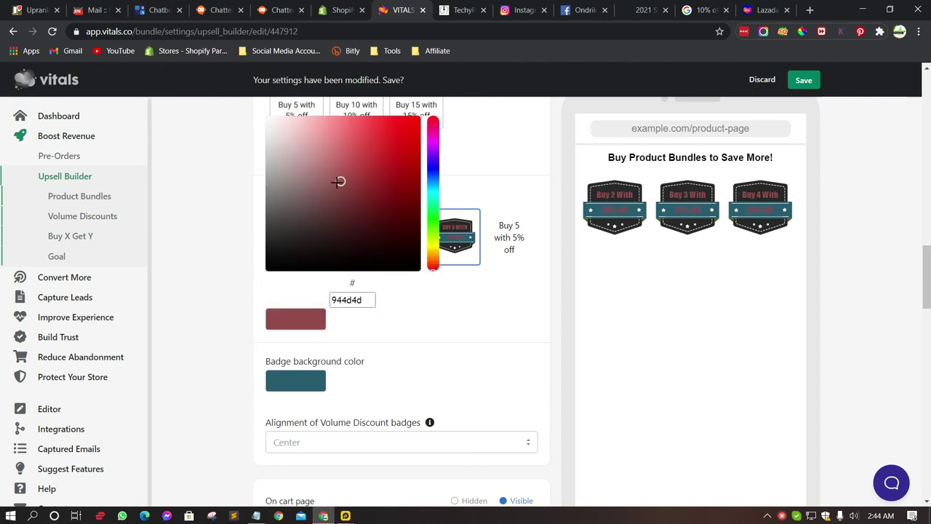
pyautogui.moveTo(339, 181); pyautogui.dragTo(266, 135)
pyautogui.click(263, 135)
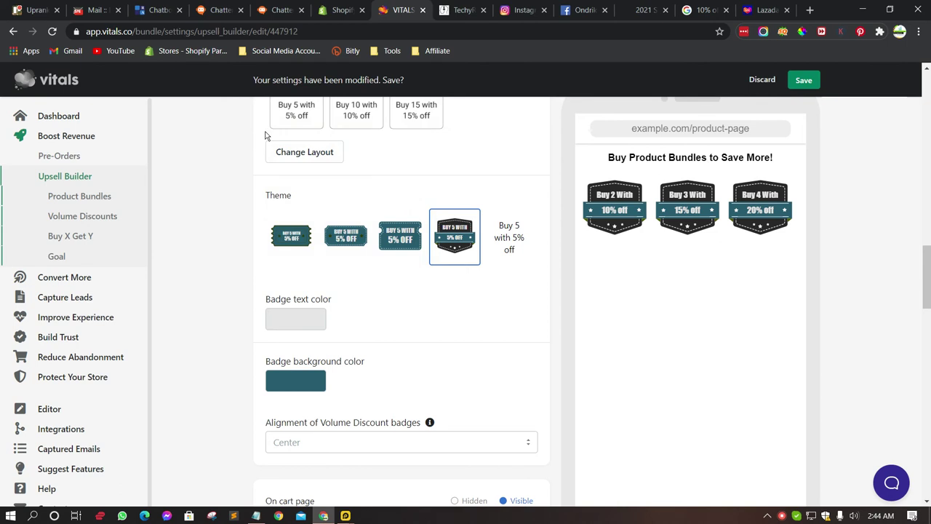
# Step: Set the badge text color to near-white and save the TEST offer
pyautogui.click(300, 314)
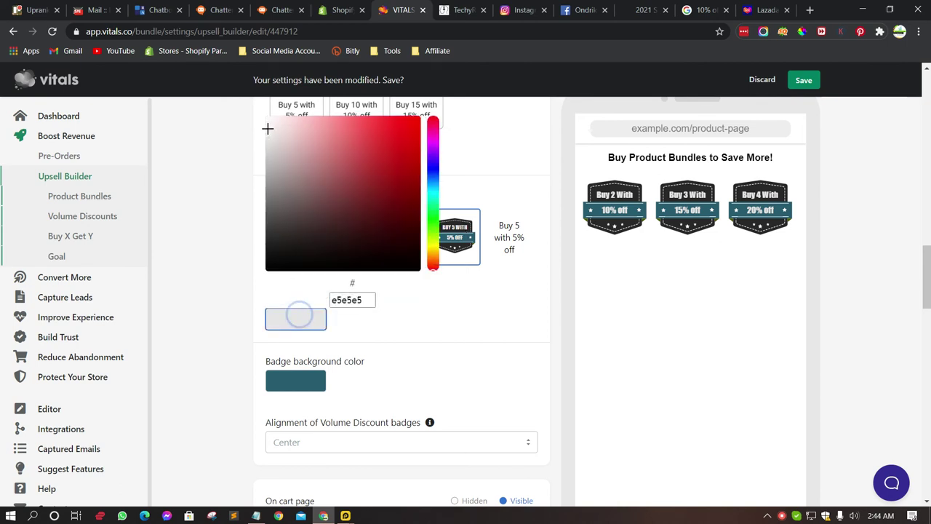
pyautogui.click(266, 118)
pyautogui.click(740, 332)
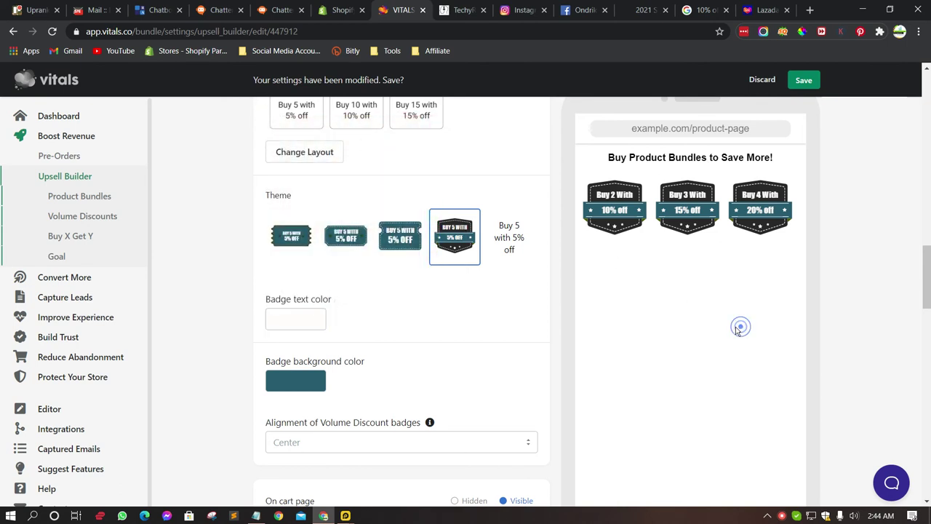
pyautogui.click(803, 80)
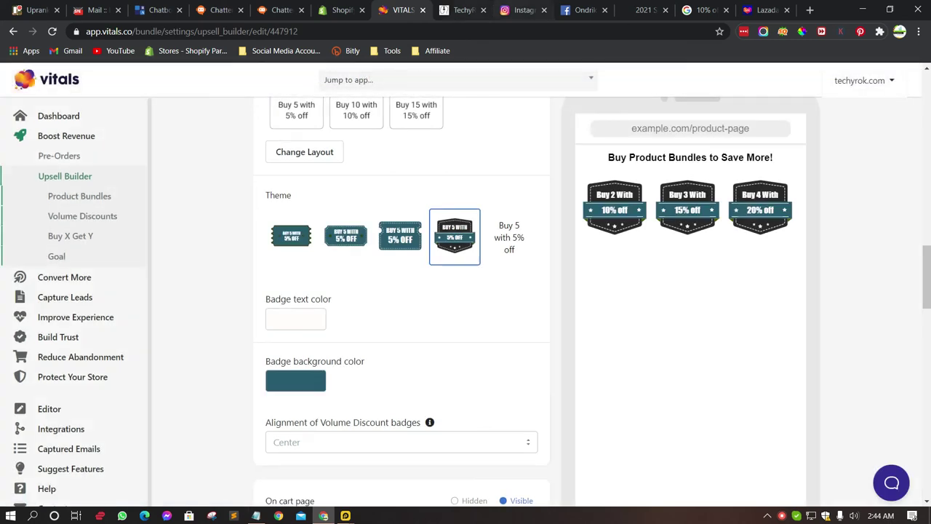
# Step: Reload the Solar Powered Bionic Fountain product page and compare its discount badges with the Upsell Builder preview
pyautogui.click(463, 9)
pyautogui.rightClick(792, 271)
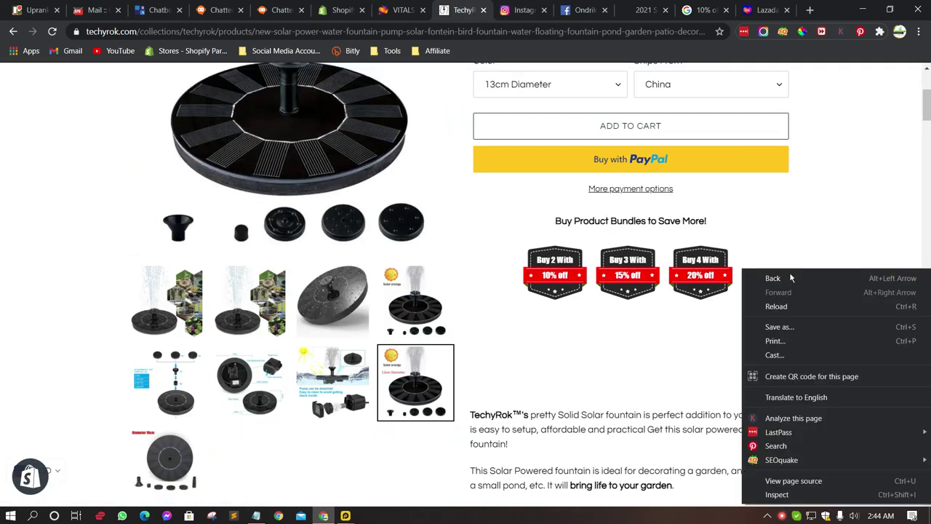
pyautogui.click(791, 305)
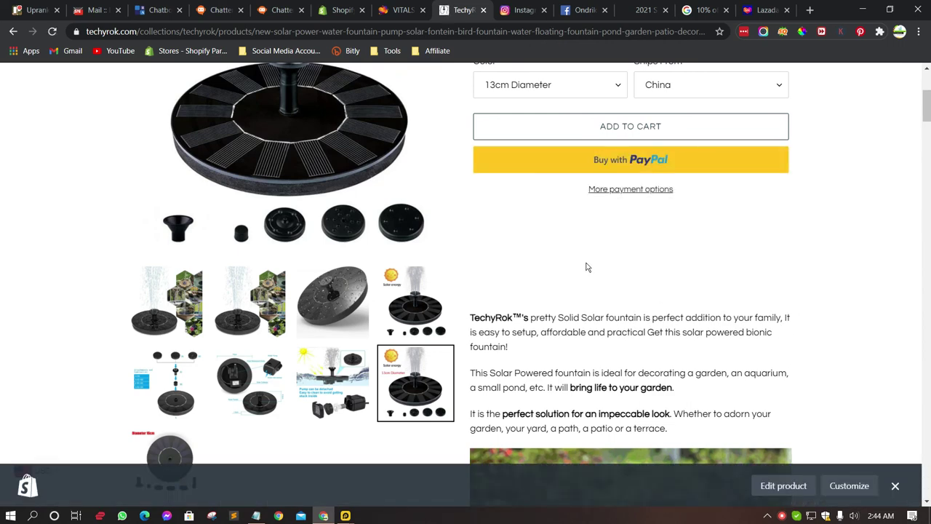
pyautogui.hotkey('ctrl', 'shift', 'Tab')
pyautogui.scroll(2, 631, 397)
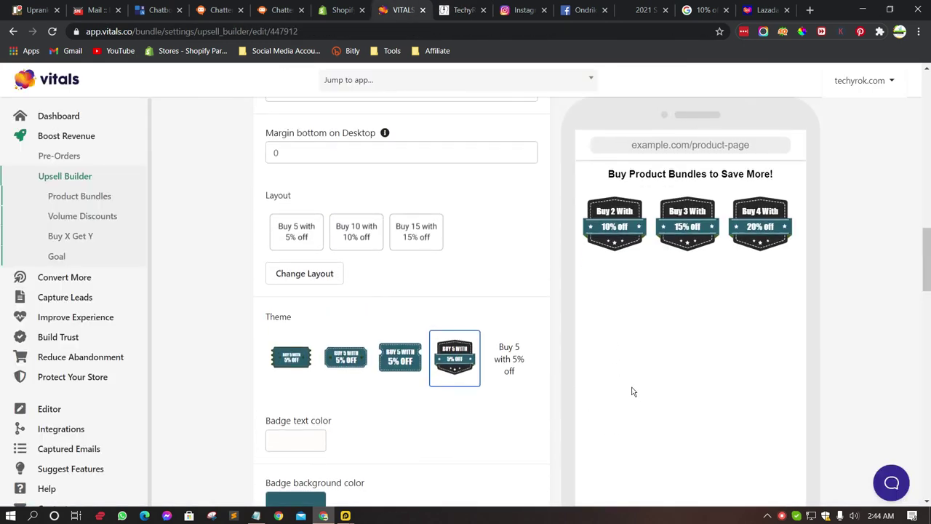
pyautogui.scroll(-3, 582, 219)
pyautogui.hotkey('ctrl', 'Tab')
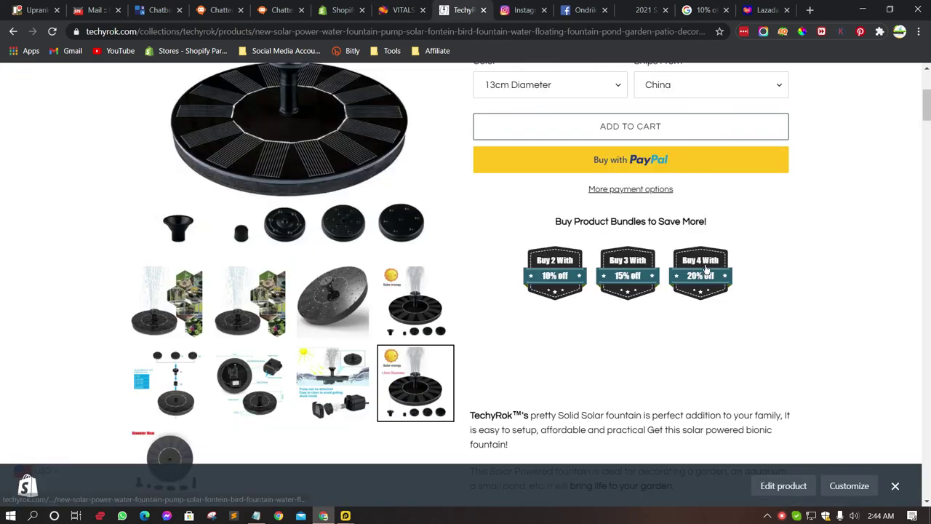
# Step: Go to checkout with the Buy 4 with 20% off badge and examine the discounted price and total in the order summary
pyautogui.scroll(1, 770, 327)
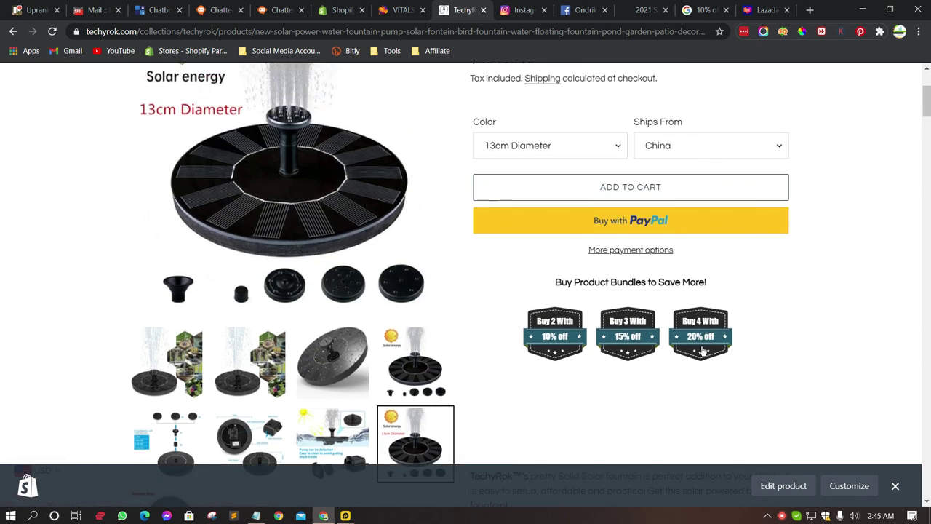
pyautogui.click(704, 341)
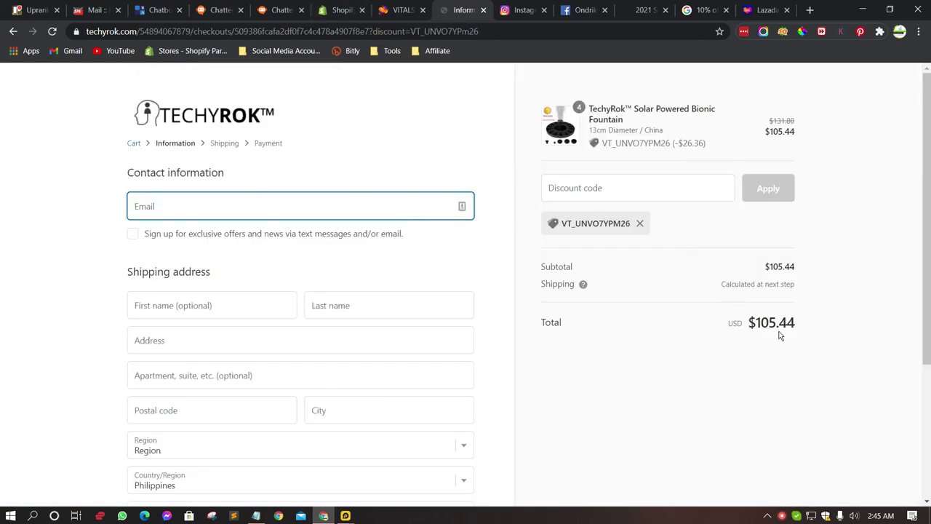
pyautogui.scroll(-2, 389, 302)
pyautogui.scroll(2, 738, 138)
pyautogui.moveTo(777, 120); pyautogui.dragTo(823, 124)
pyautogui.click(799, 124)
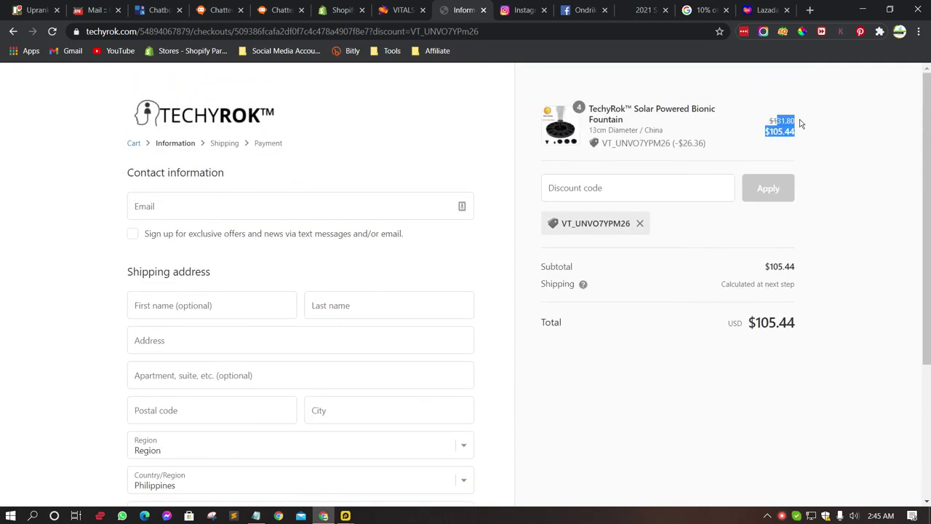
pyautogui.click(799, 122)
pyautogui.scroll(-2, 360, 327)
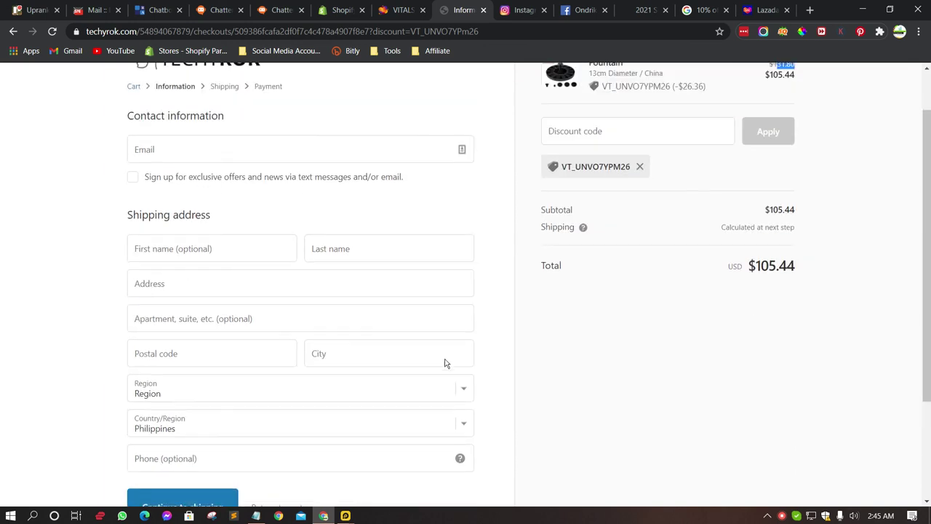
pyautogui.scroll(2, 405, 275)
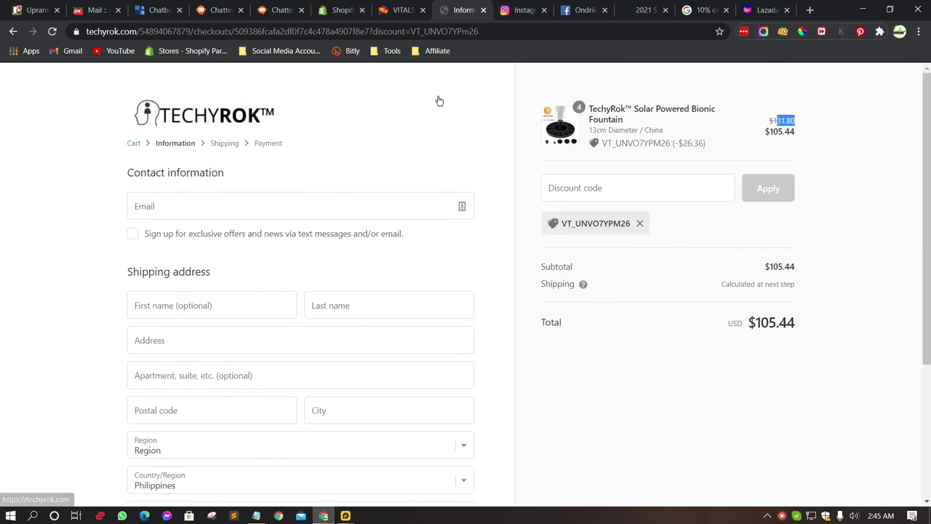